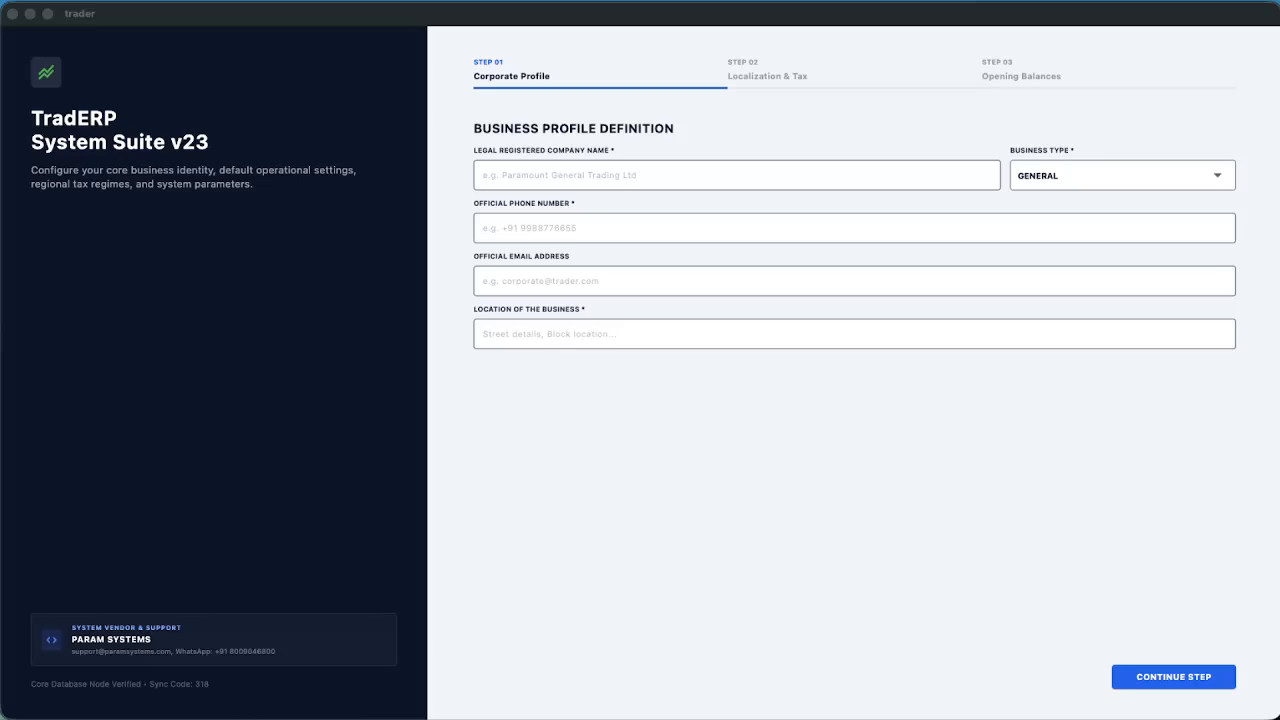
# Enter company name Param Systems and set the business type to AUTOSPARES
pyautogui.click(547, 177)
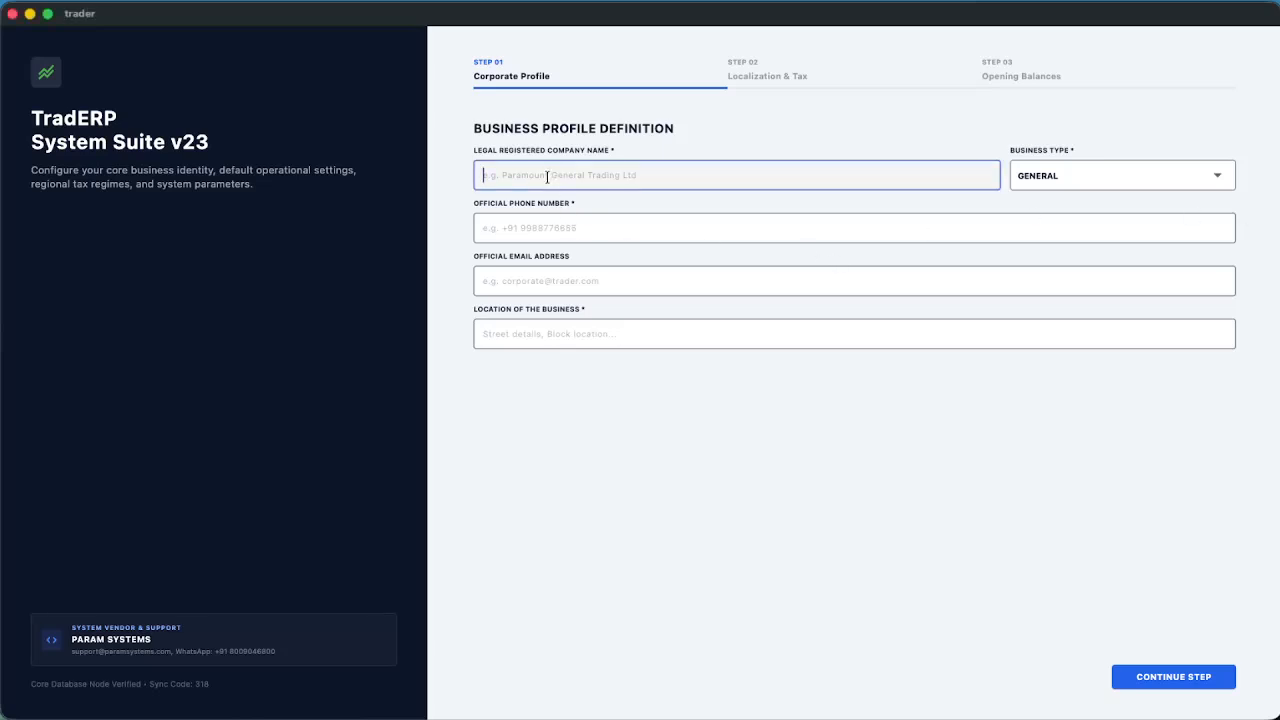
pyautogui.write('Param Systems')
pyautogui.press('Tab')
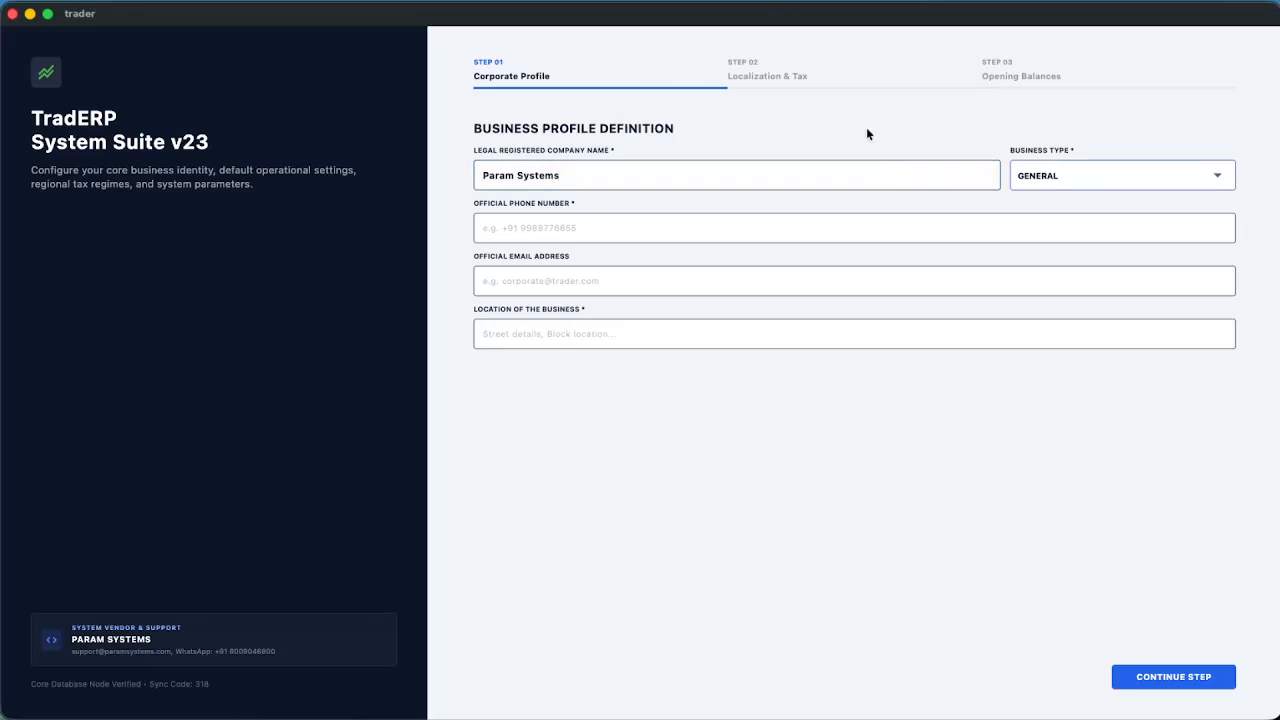
pyautogui.click(1064, 176)
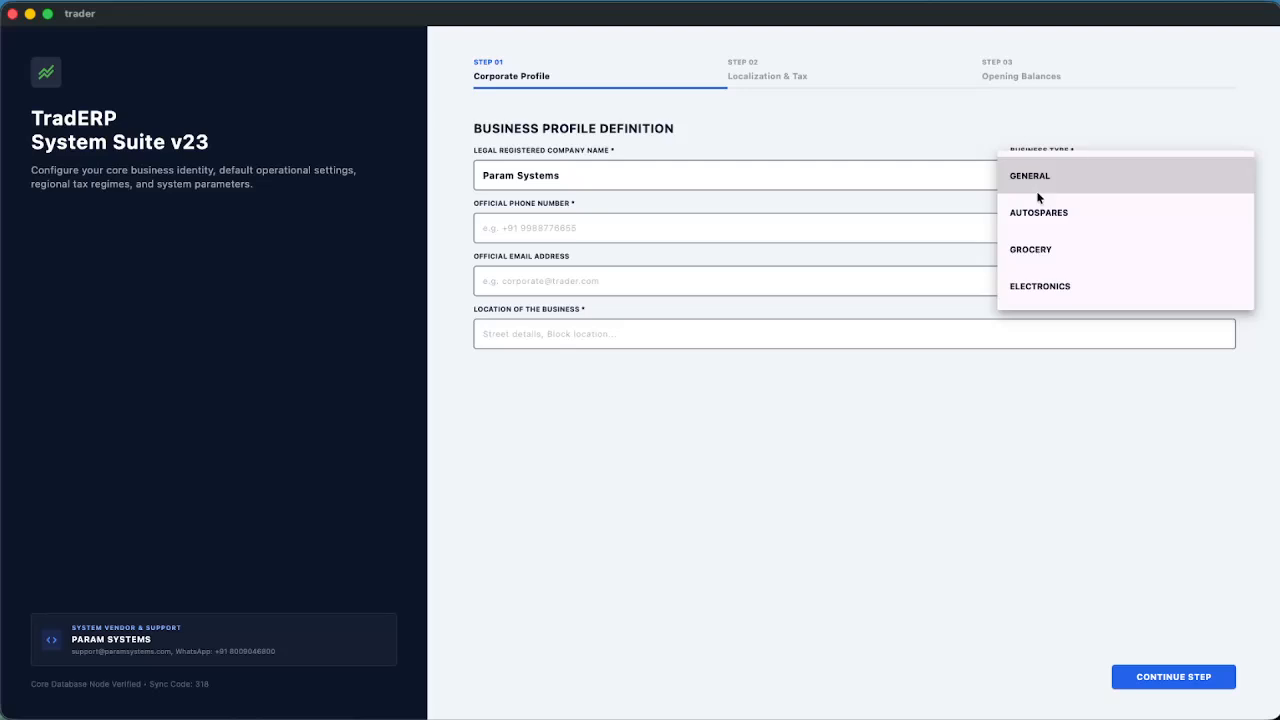
pyautogui.click(1040, 211)
# Fill in the official phone, official e-mail and location Ramanathapuram, Tamil Nadu, India
pyautogui.click(575, 228)
pyautogui.press('Tab')
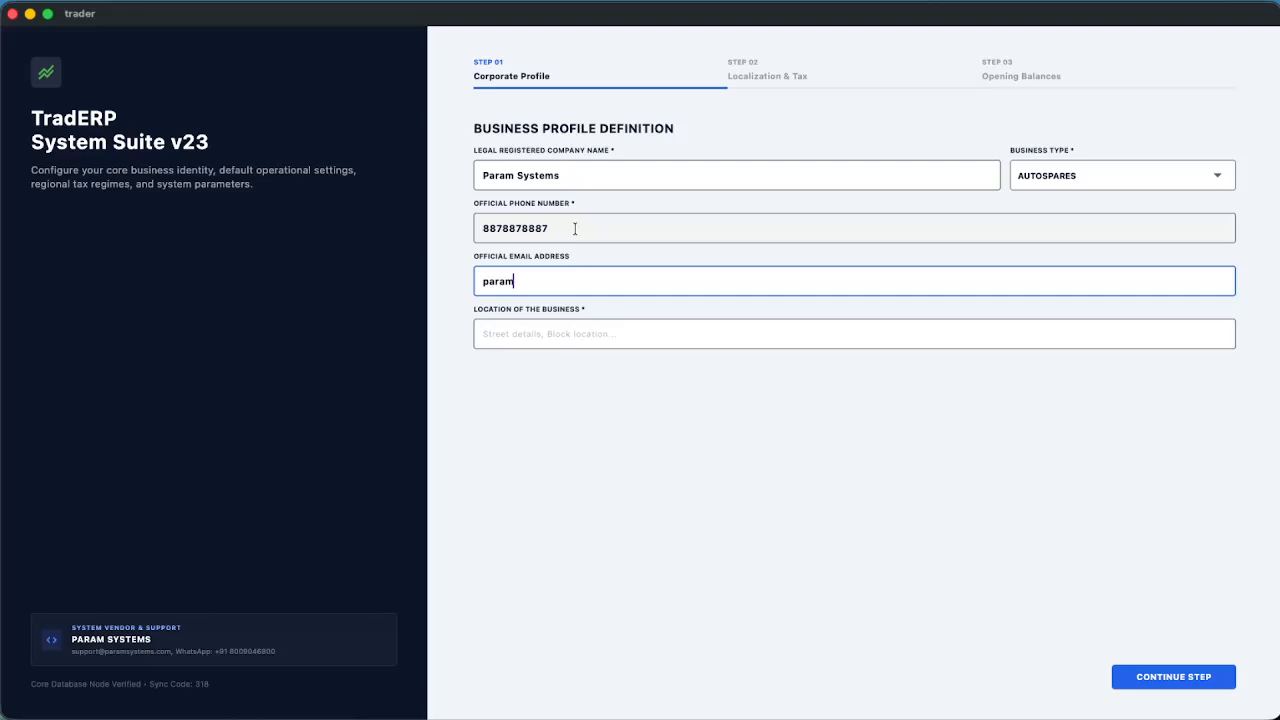
pyautogui.press('Tab')
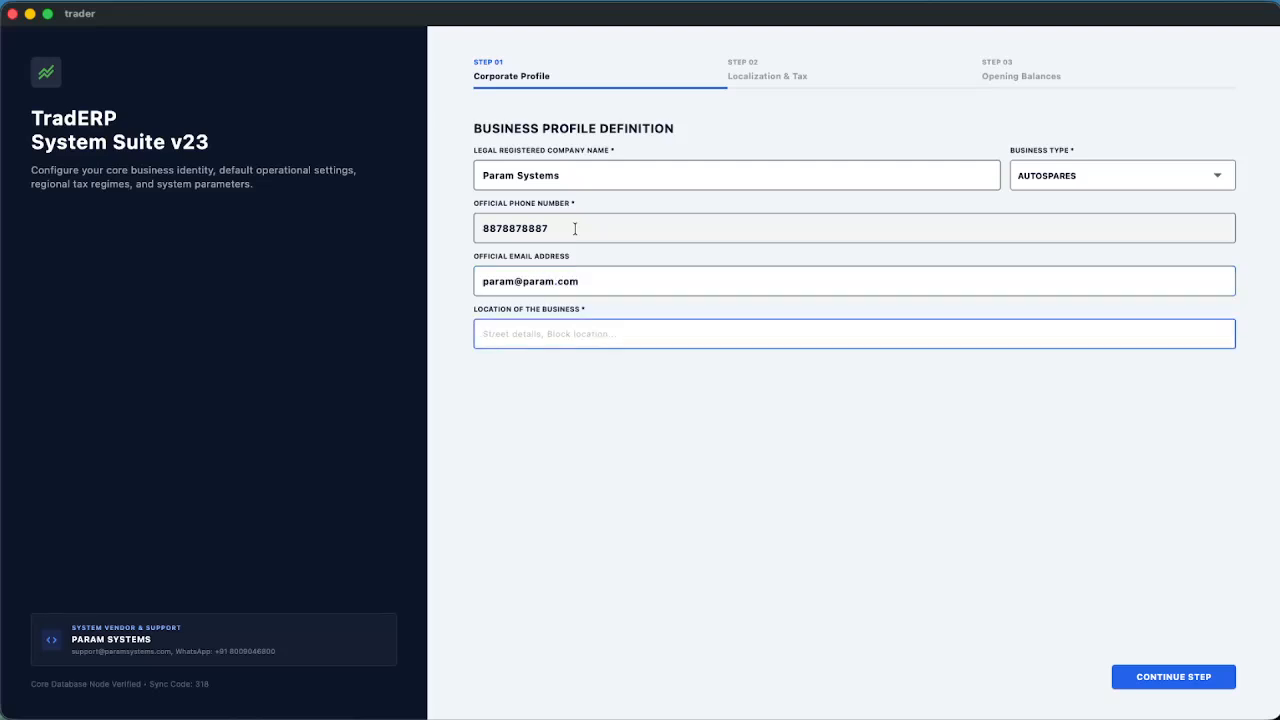
pyautogui.write('Ramanathapuram, Tamil Nadu, India')
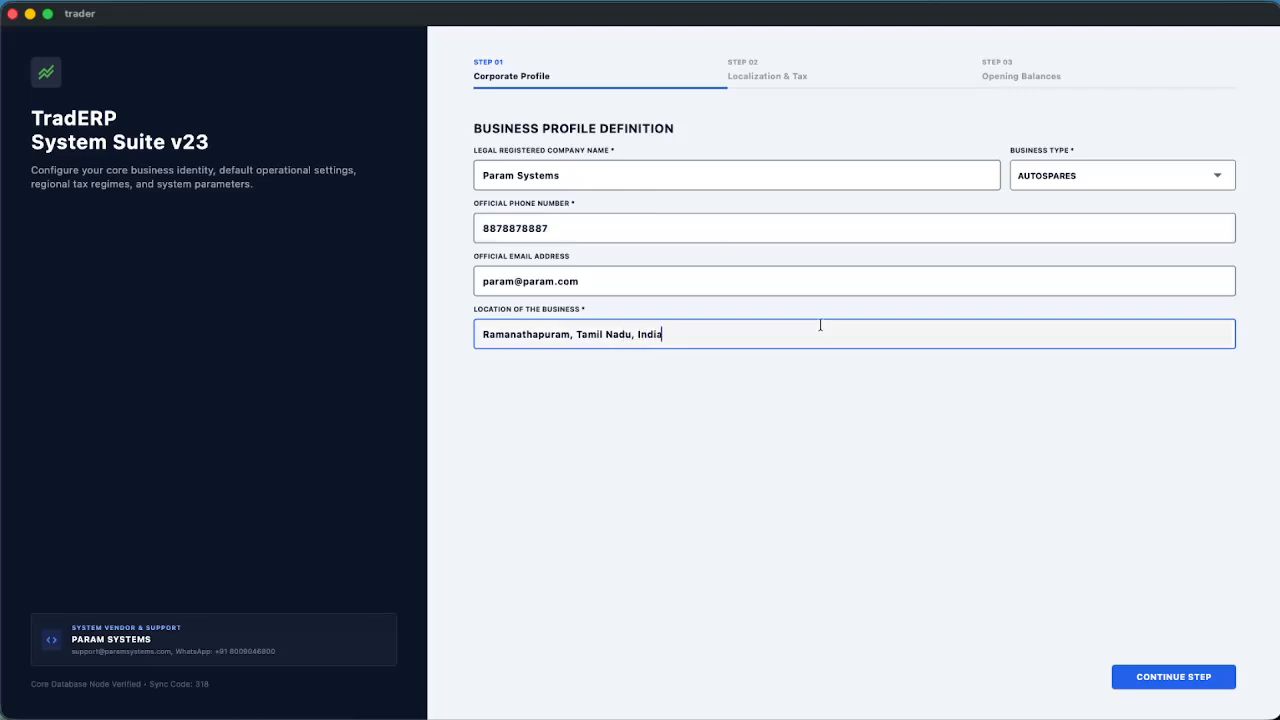
# Advance to Localization & Tax and enable tax calculations for the business
pyautogui.click(1178, 678)
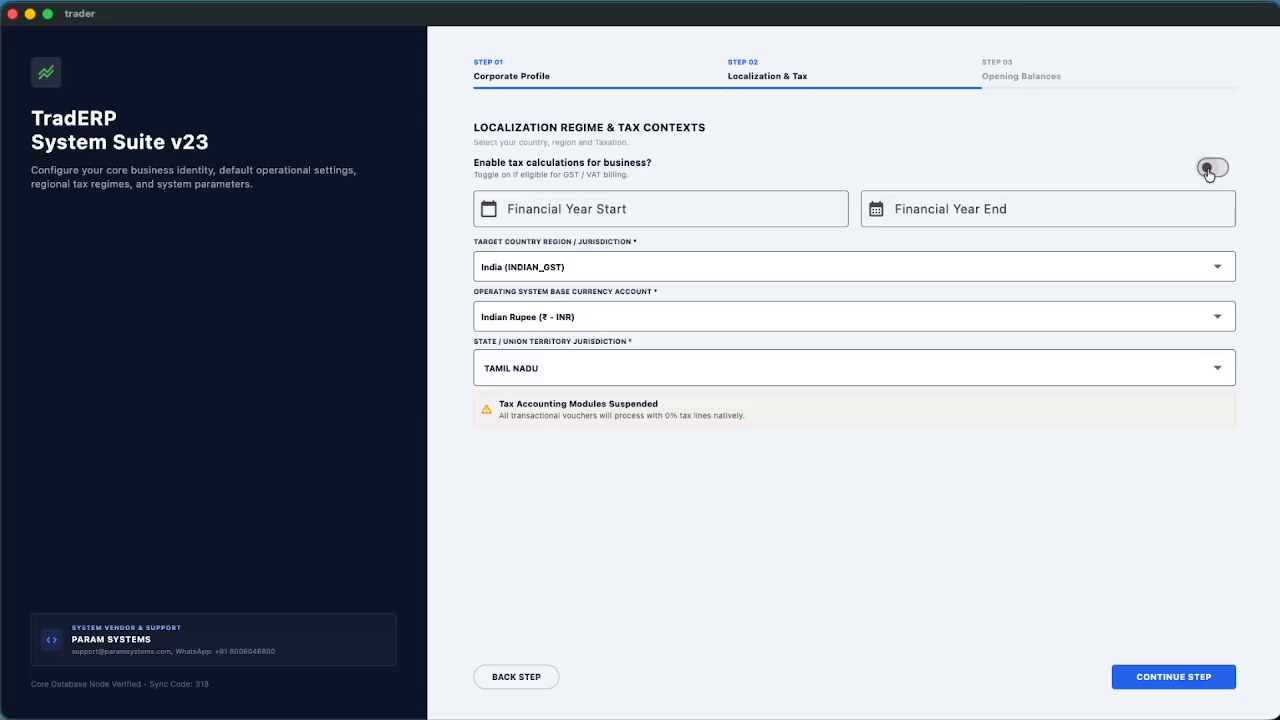
pyautogui.click(1209, 170)
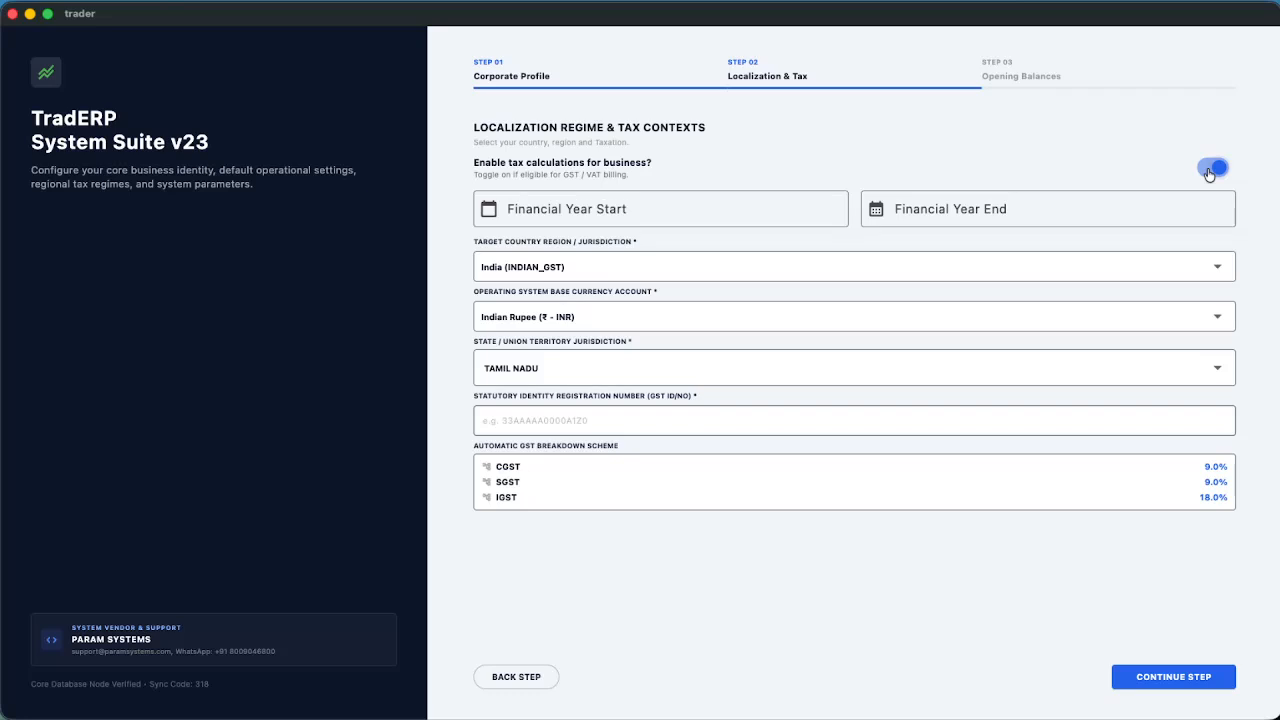
# Set the financial year start date to 2026-04-01
pyautogui.click(753, 217)
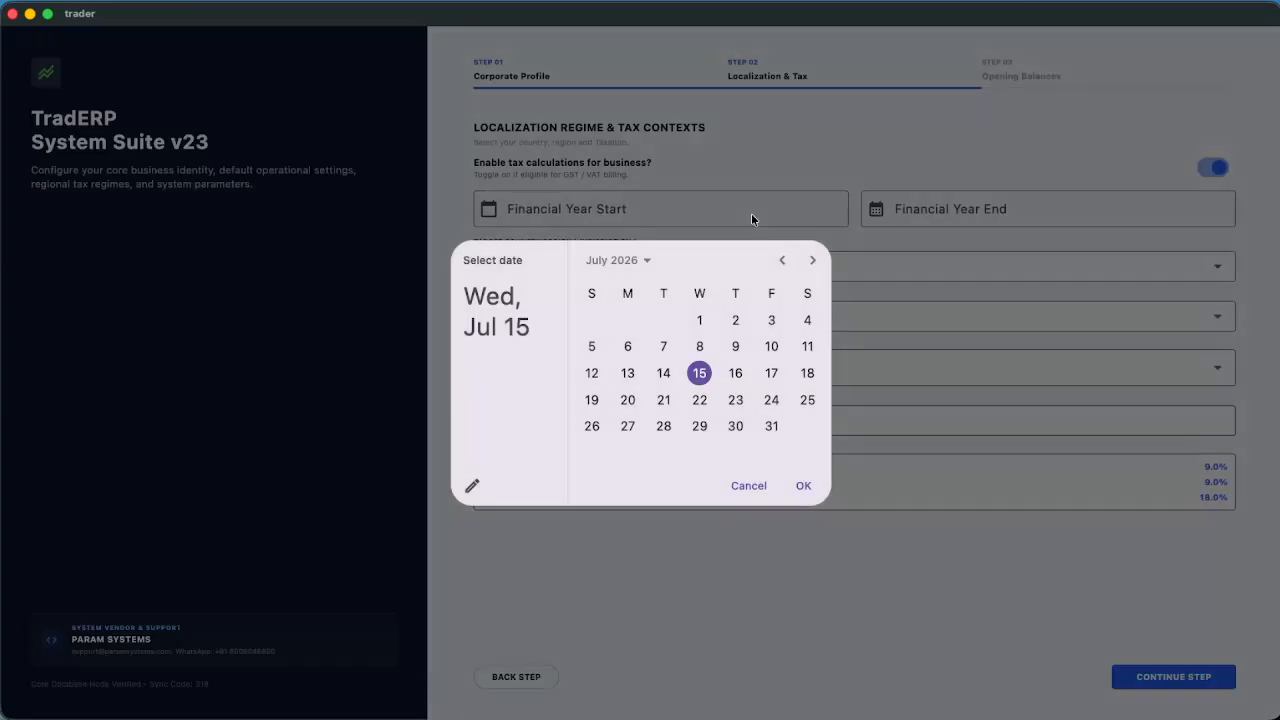
pyautogui.click(778, 259)
pyautogui.click(778, 260)
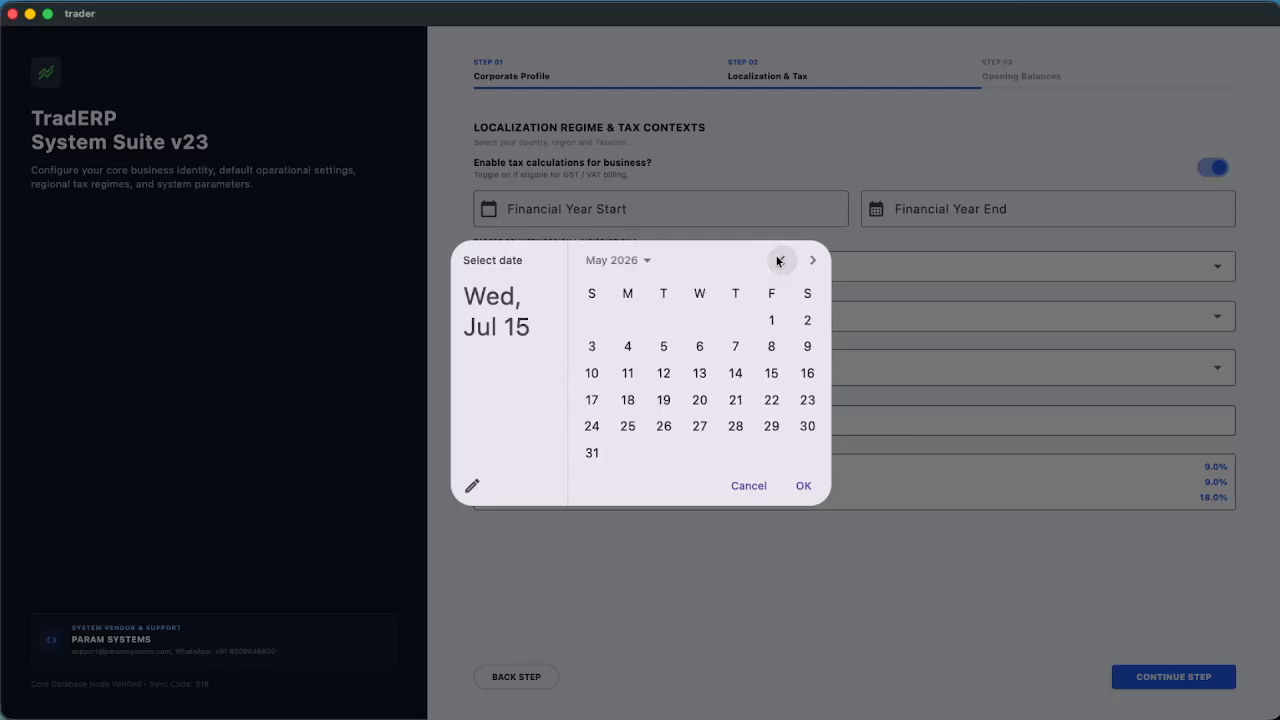
pyautogui.click(778, 260)
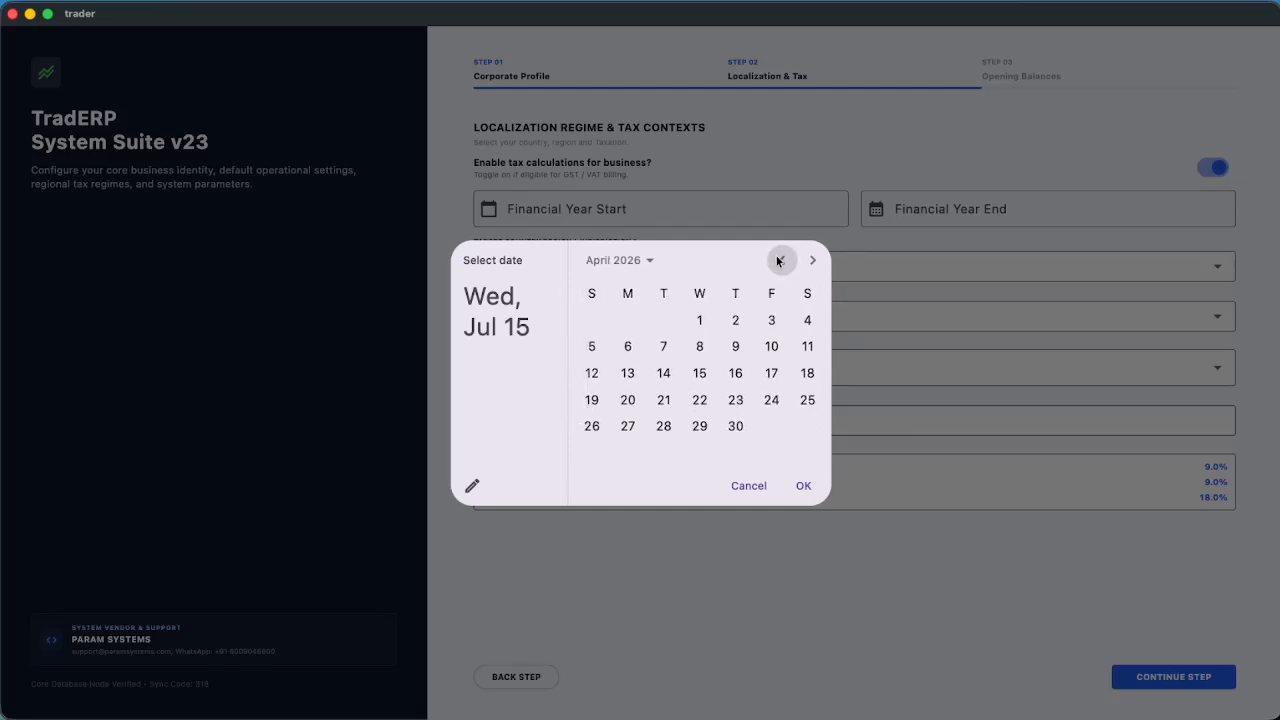
pyautogui.click(699, 320)
pyautogui.click(805, 486)
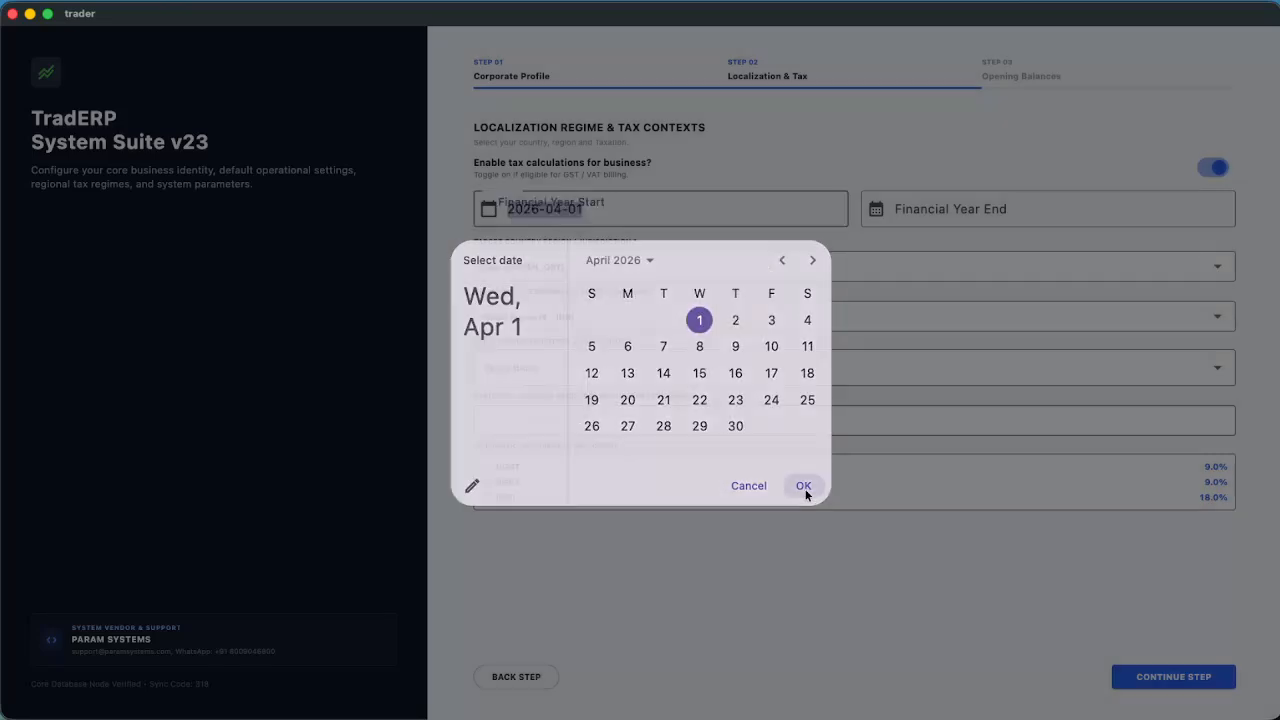
# Set the financial year end date to 2027-03-31
pyautogui.click(1046, 206)
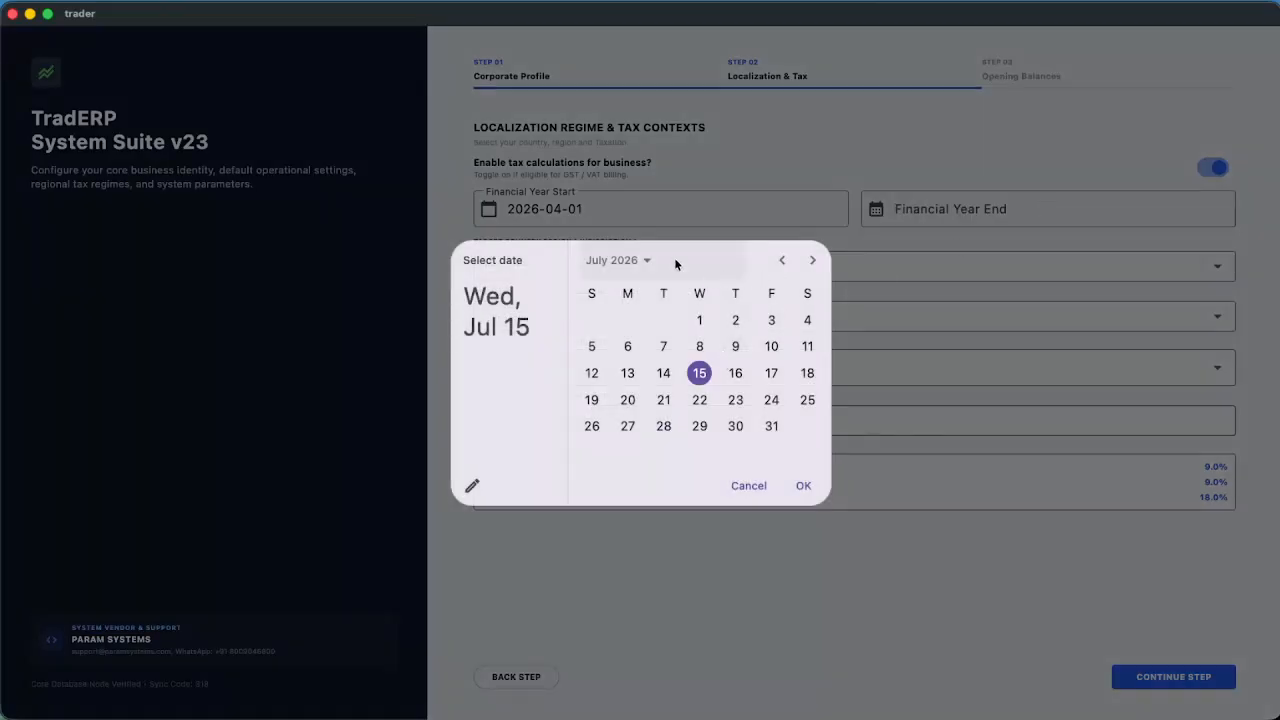
pyautogui.click(648, 260)
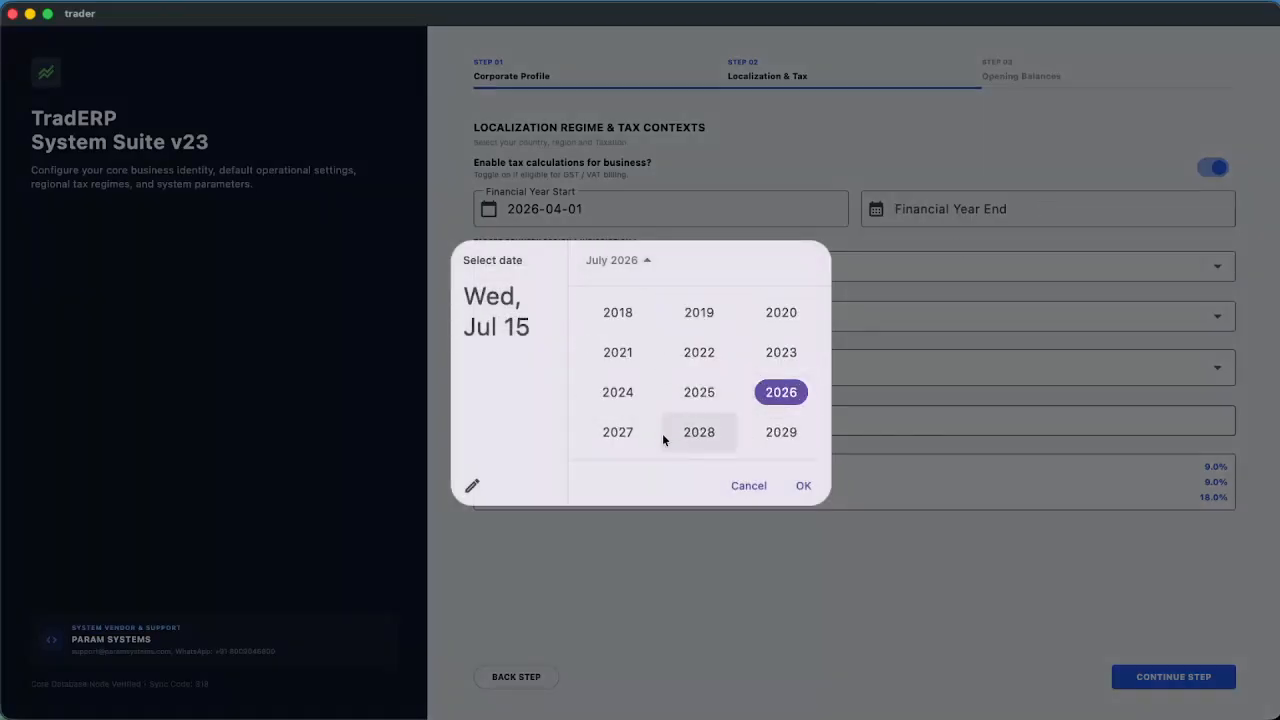
pyautogui.click(618, 432)
pyautogui.click(783, 260)
pyautogui.click(783, 260)
pyautogui.click(783, 260)
pyautogui.click(783, 260)
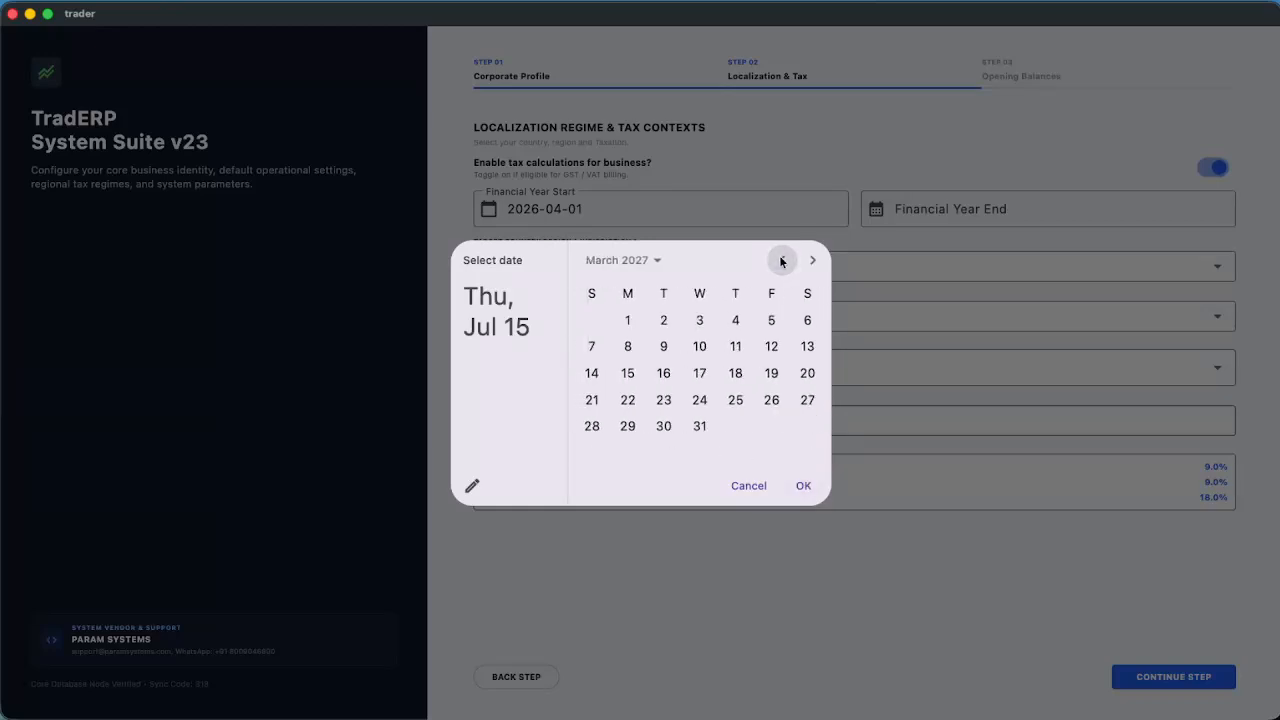
pyautogui.click(699, 426)
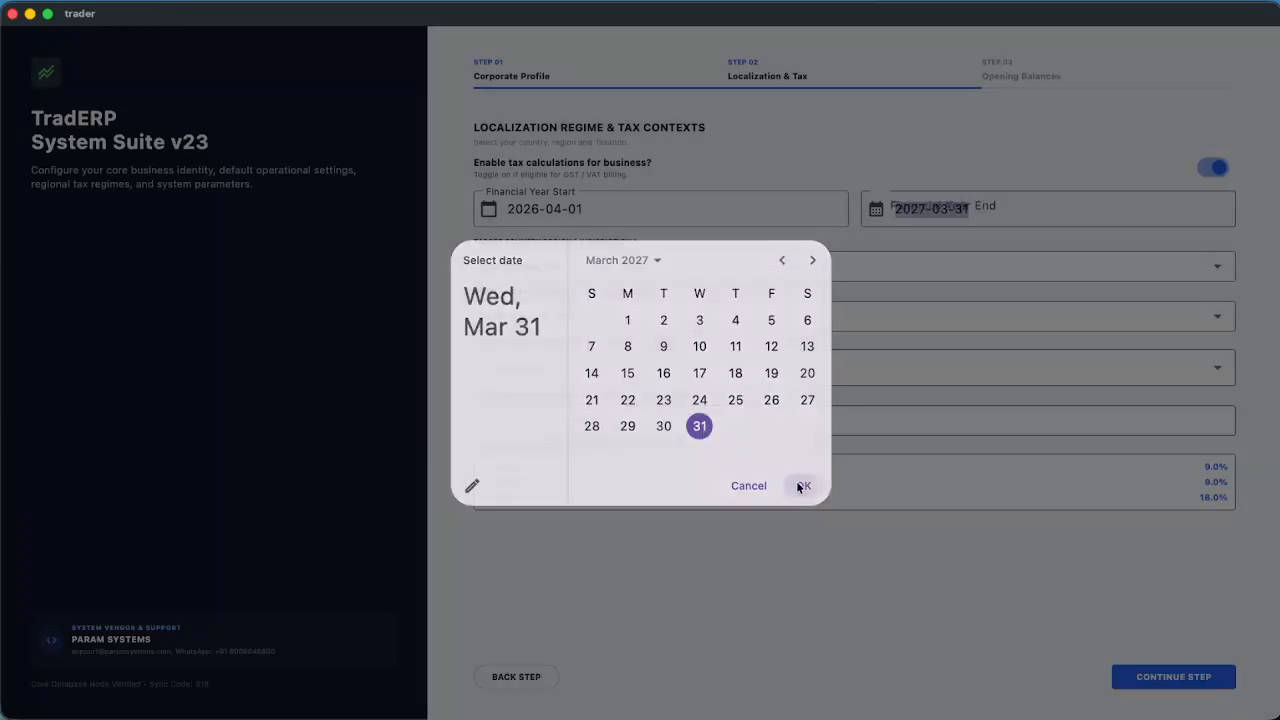
pyautogui.click(802, 486)
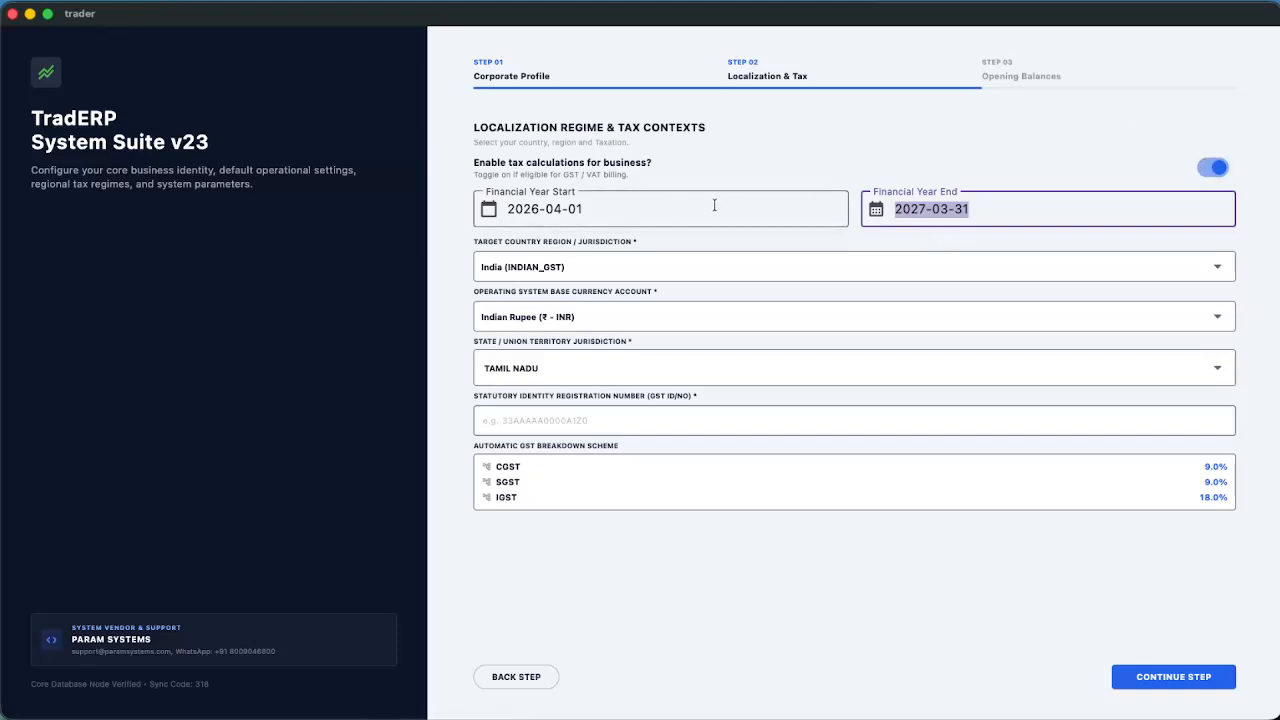
pyautogui.click(620, 264)
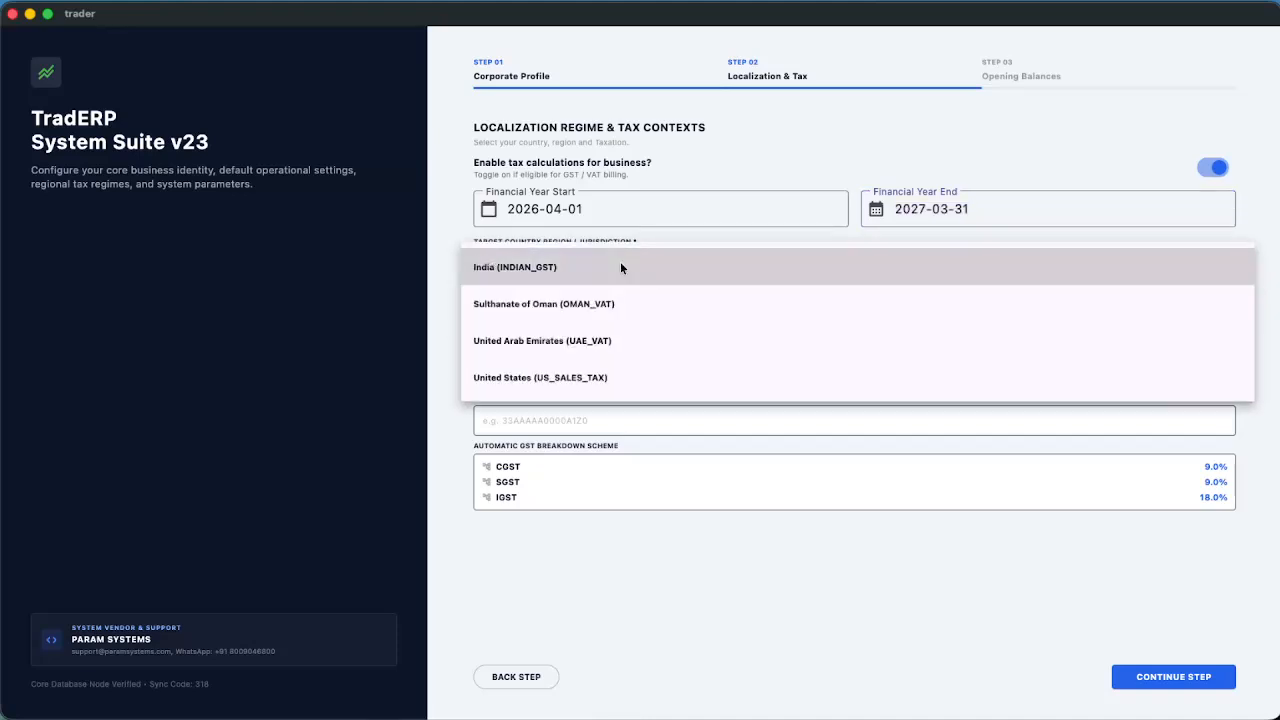
# Keep India (INDIAN_GST) and TAMIL NADU, enter the GST registration number, and continue to Opening Balances
pyautogui.click(547, 268)
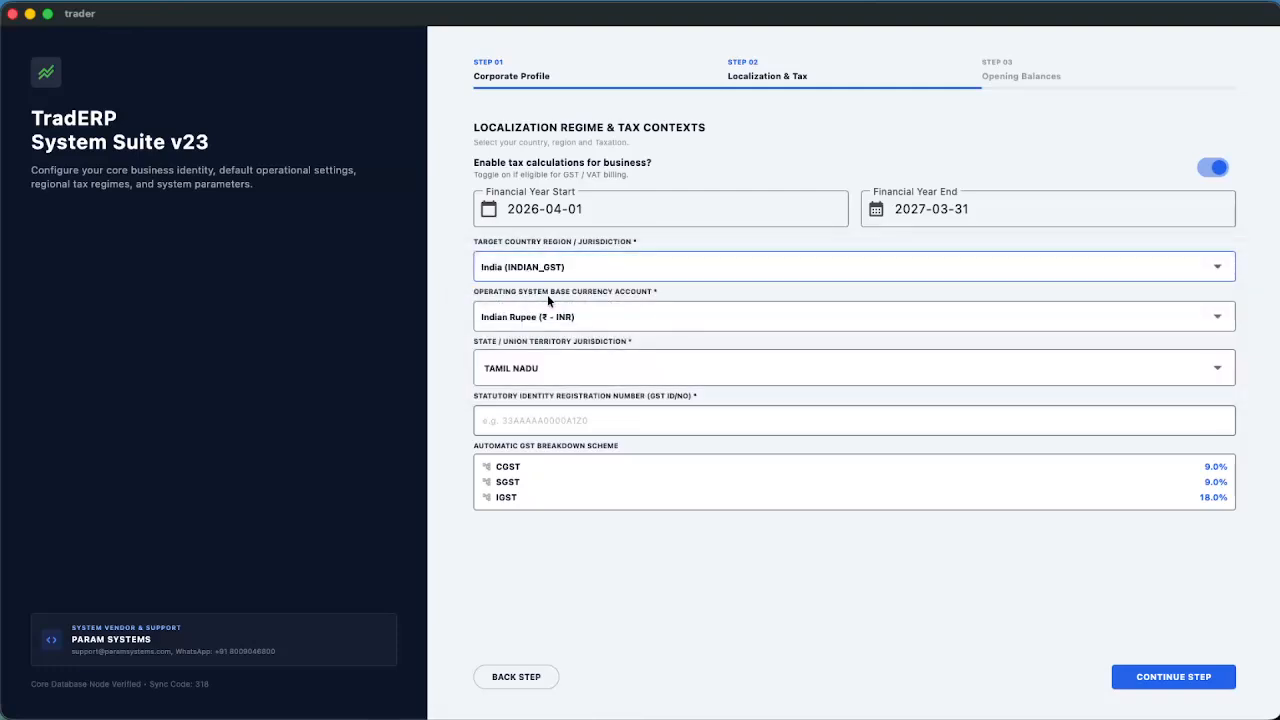
pyautogui.click(550, 368)
pyautogui.click(512, 478)
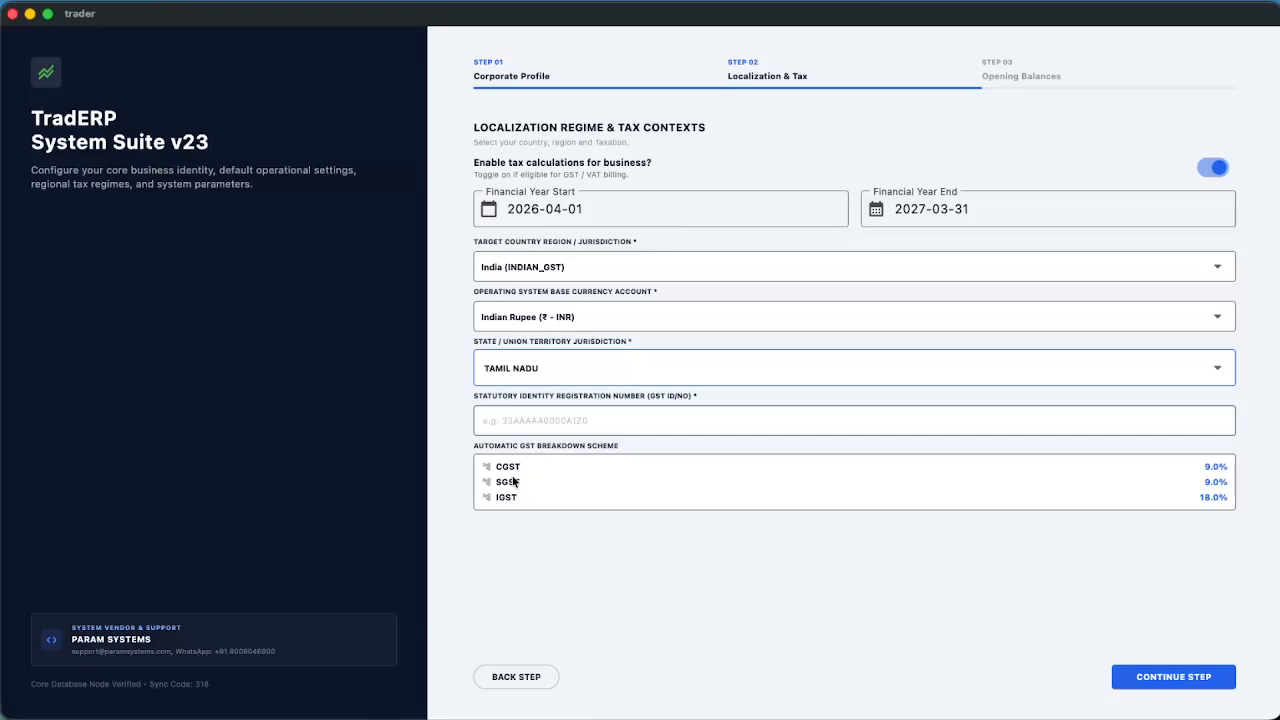
pyautogui.click(535, 422)
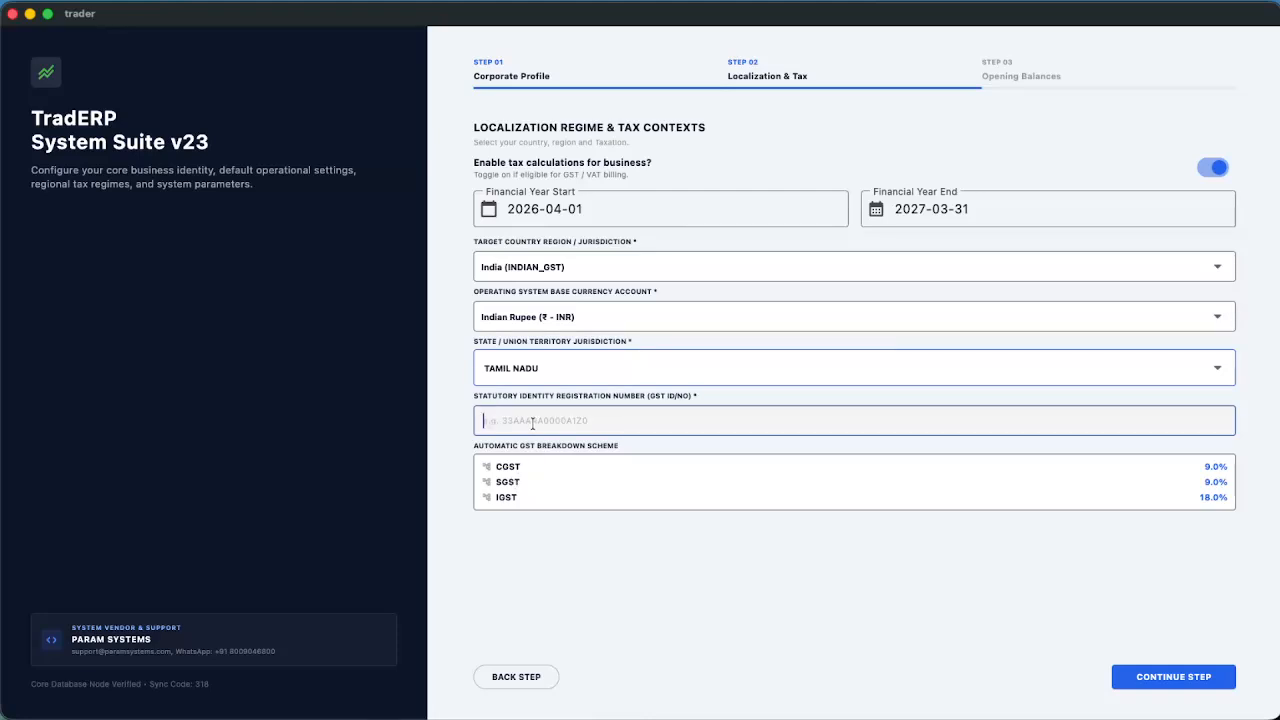
pyautogui.write('GS')
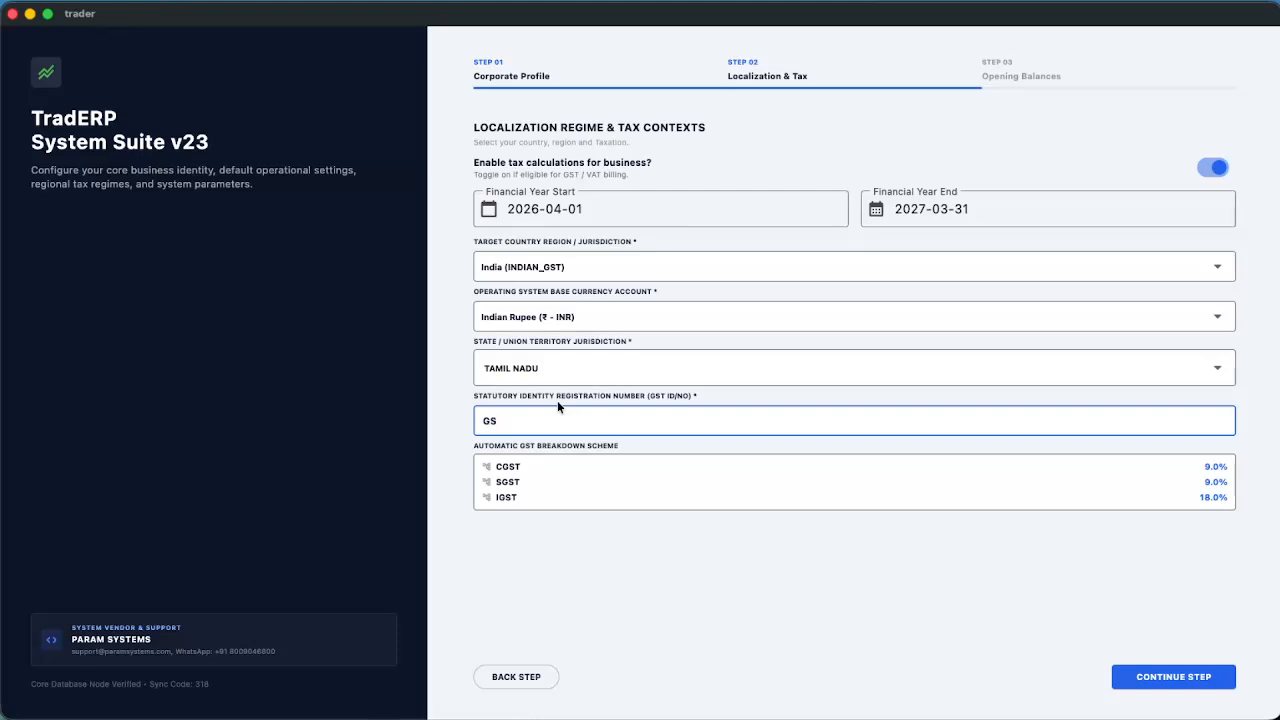
pyautogui.write('TIN77788787')
pyautogui.click(1158, 673)
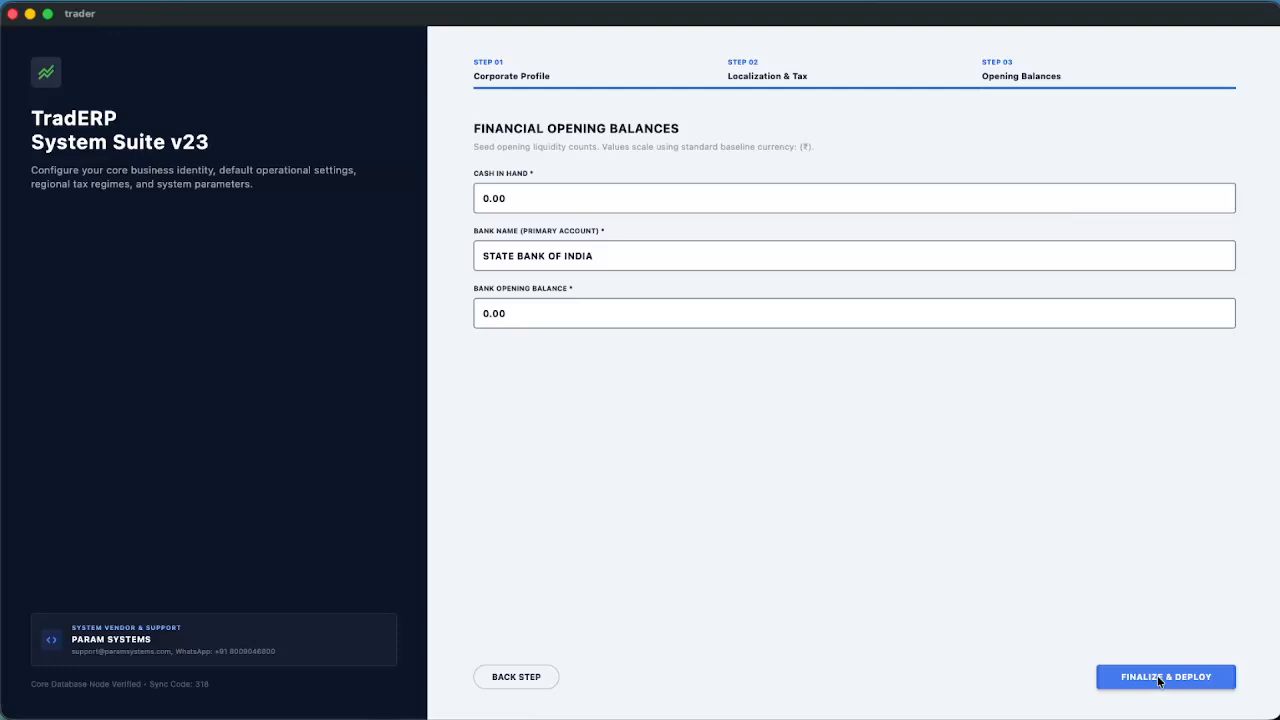
# Enter ₹8000 cash in hand and ₹25000 for bank SBI Ramnad, then finalize setup
pyautogui.click(497, 200)
pyautogui.write('8000')
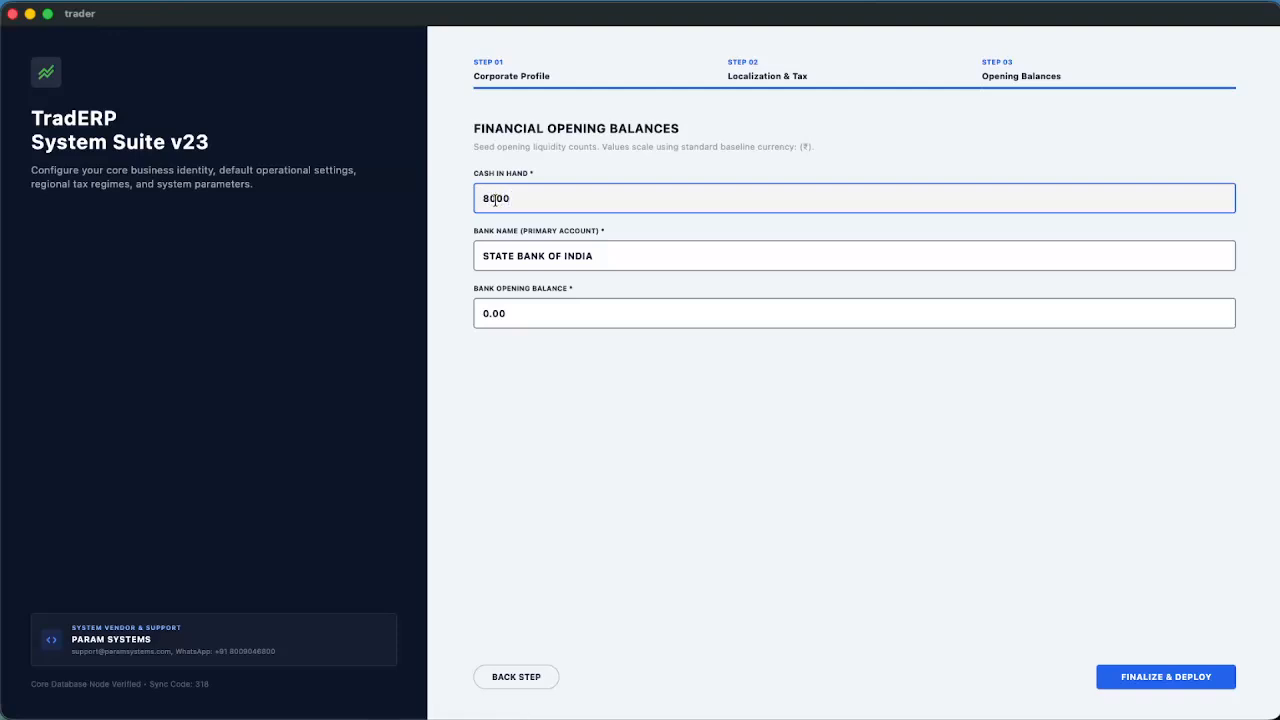
pyautogui.doubleClick(511, 258)
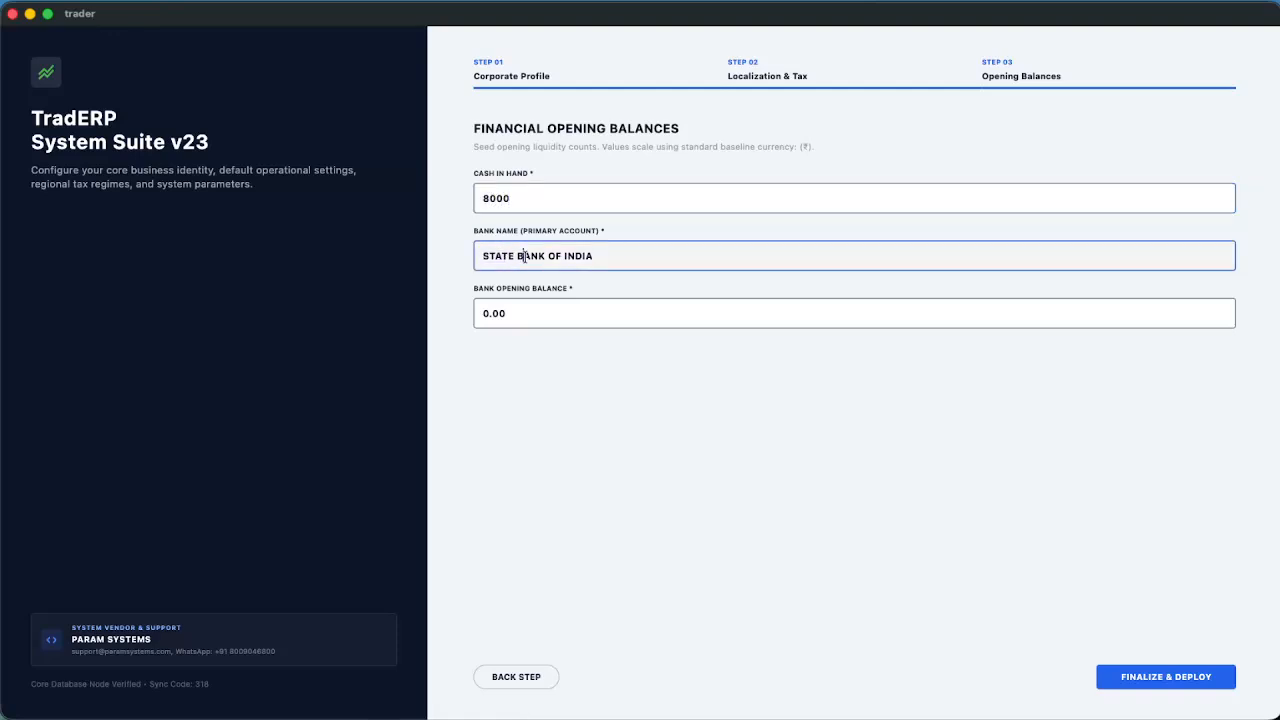
pyautogui.tripleClick(524, 258)
pyautogui.write('SBI Ramnad')
pyautogui.click(518, 314)
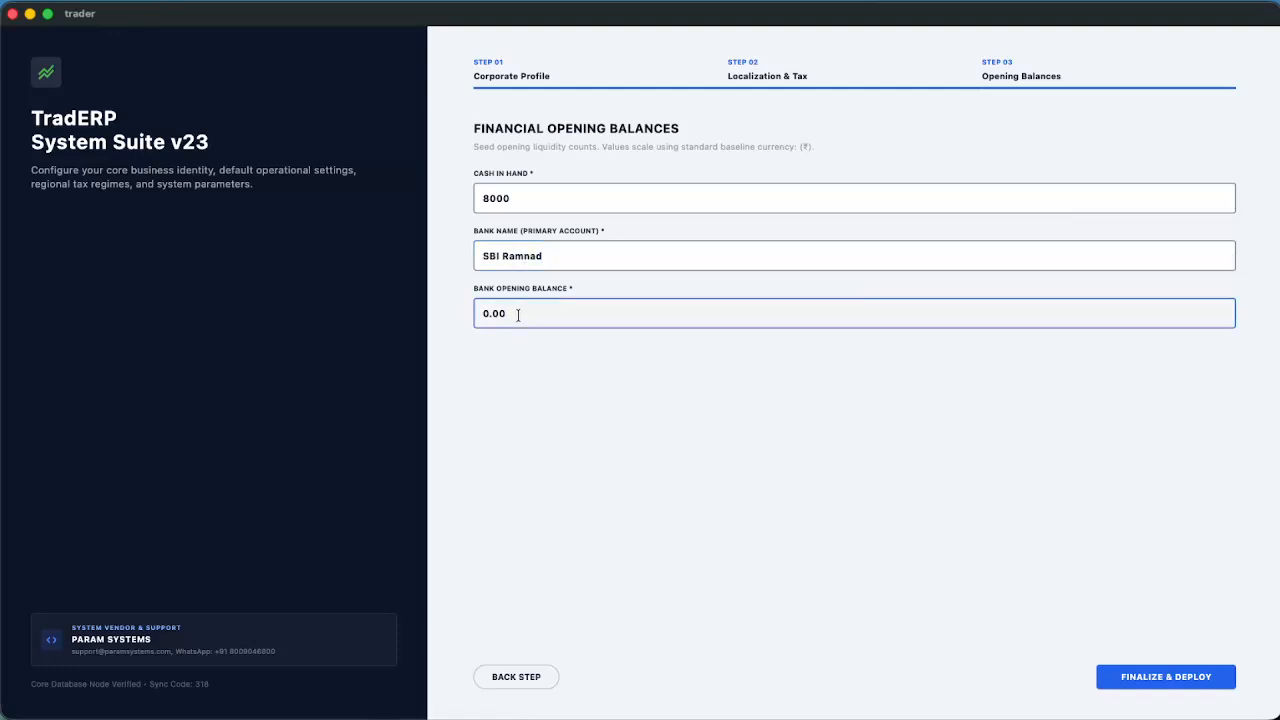
pyautogui.press('BackSpace')
pyautogui.press('BackSpace')
pyautogui.press('BackSpace')
pyautogui.press('BackSpace')
pyautogui.write('25000')
pyautogui.click(1157, 679)
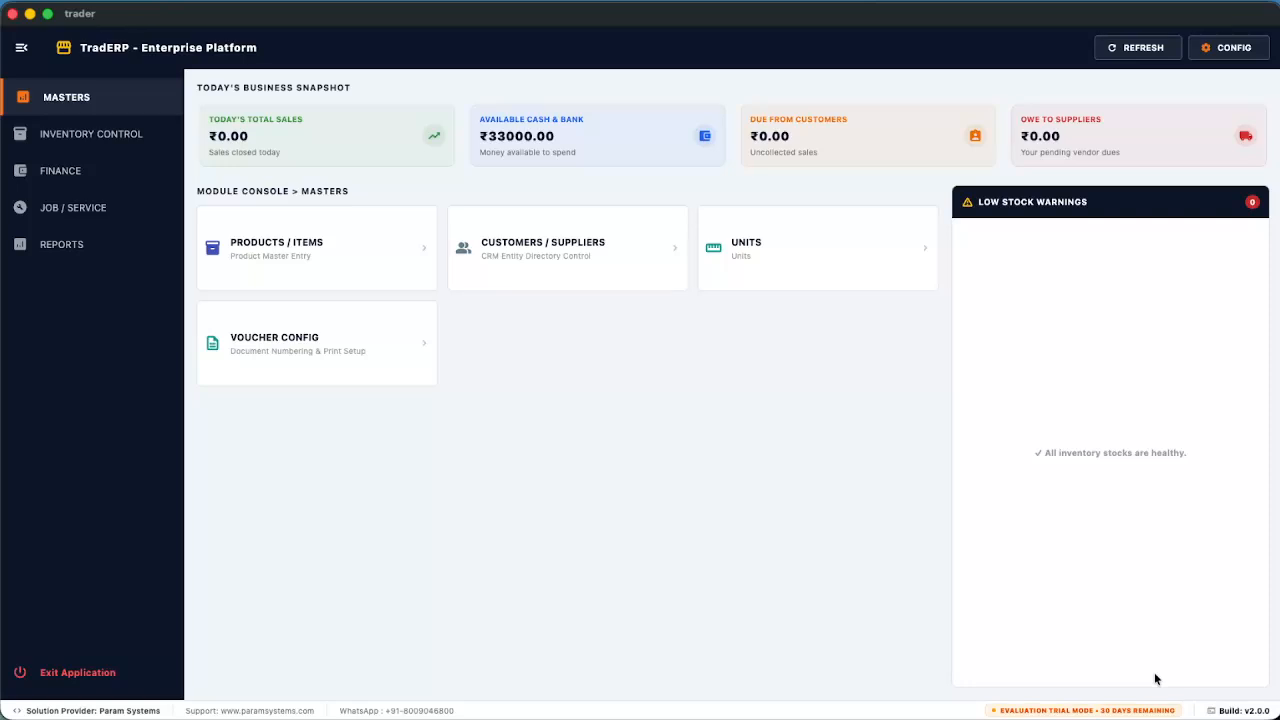
# Go from the dashboard to the Configuration Settings page via CONFIG
pyautogui.click(1230, 48)
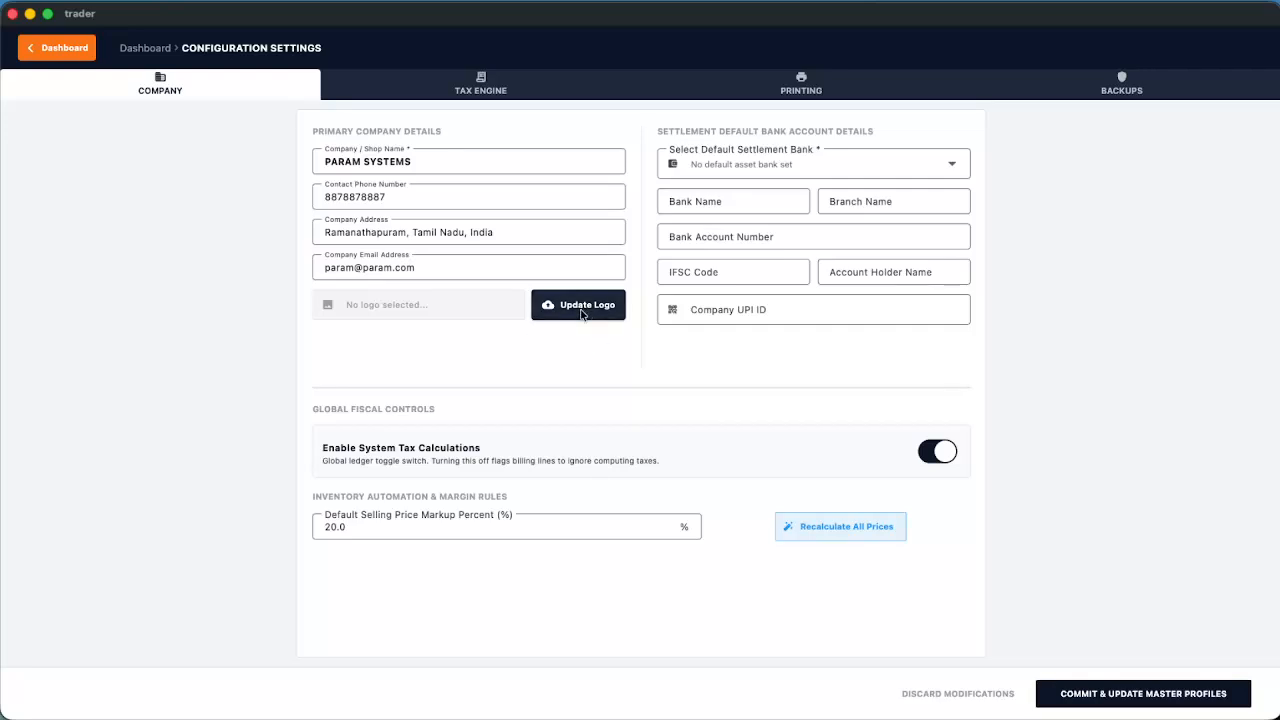
# Make SBI RAMNAD the settlement bank: State Bank of India, Ramanathapuram branch, plus the account number
pyautogui.click(774, 163)
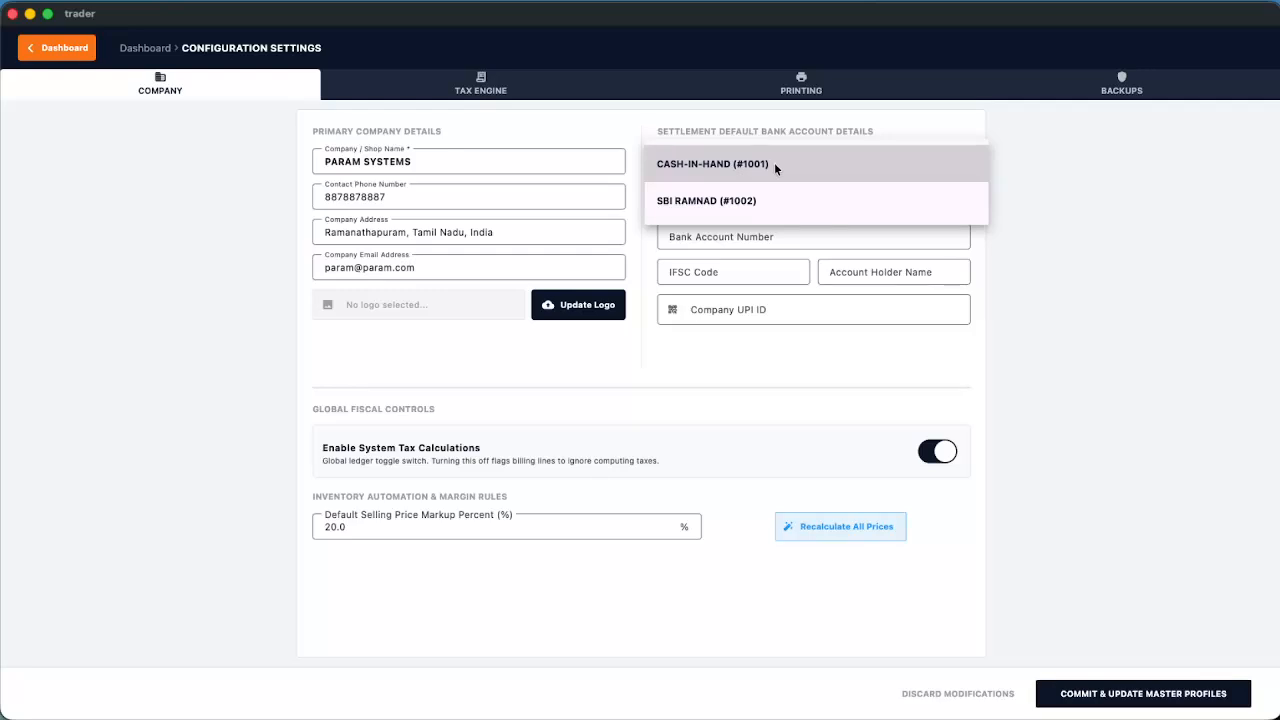
pyautogui.click(728, 203)
pyautogui.click(734, 201)
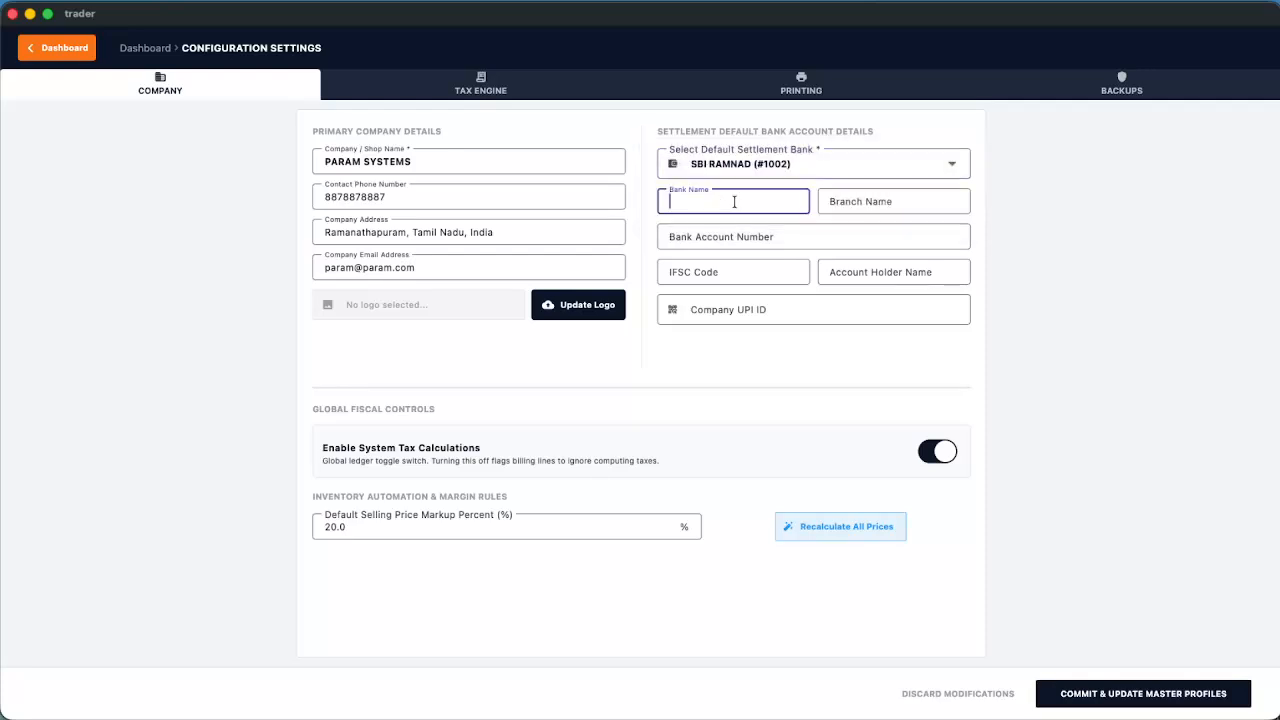
pyautogui.write('State bank')
pyautogui.press('BackSpace')
pyautogui.press('BackSpace')
pyautogui.press('BackSpace')
pyautogui.press('BackSpace')
pyautogui.write('Bank of India')
pyautogui.press('Tab')
pyautogui.write('R')
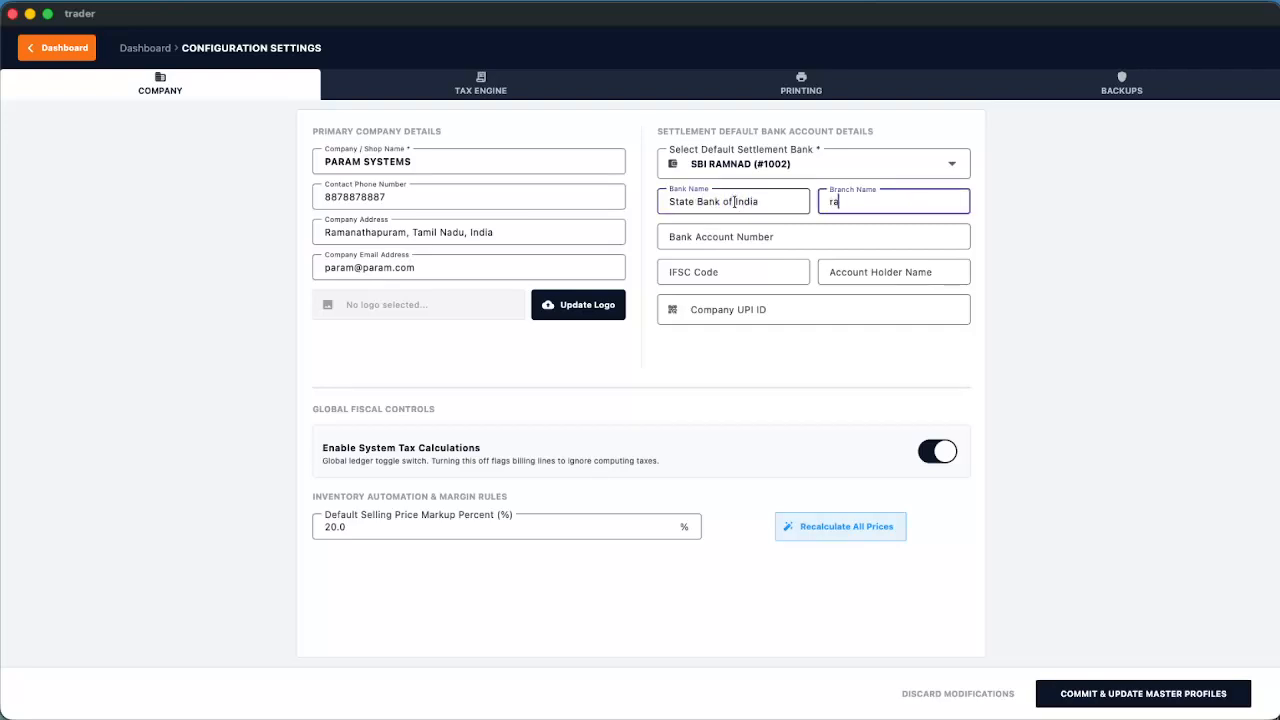
pyautogui.write('amanathapuram')
pyautogui.press('Tab')
pyautogui.press('Tab')
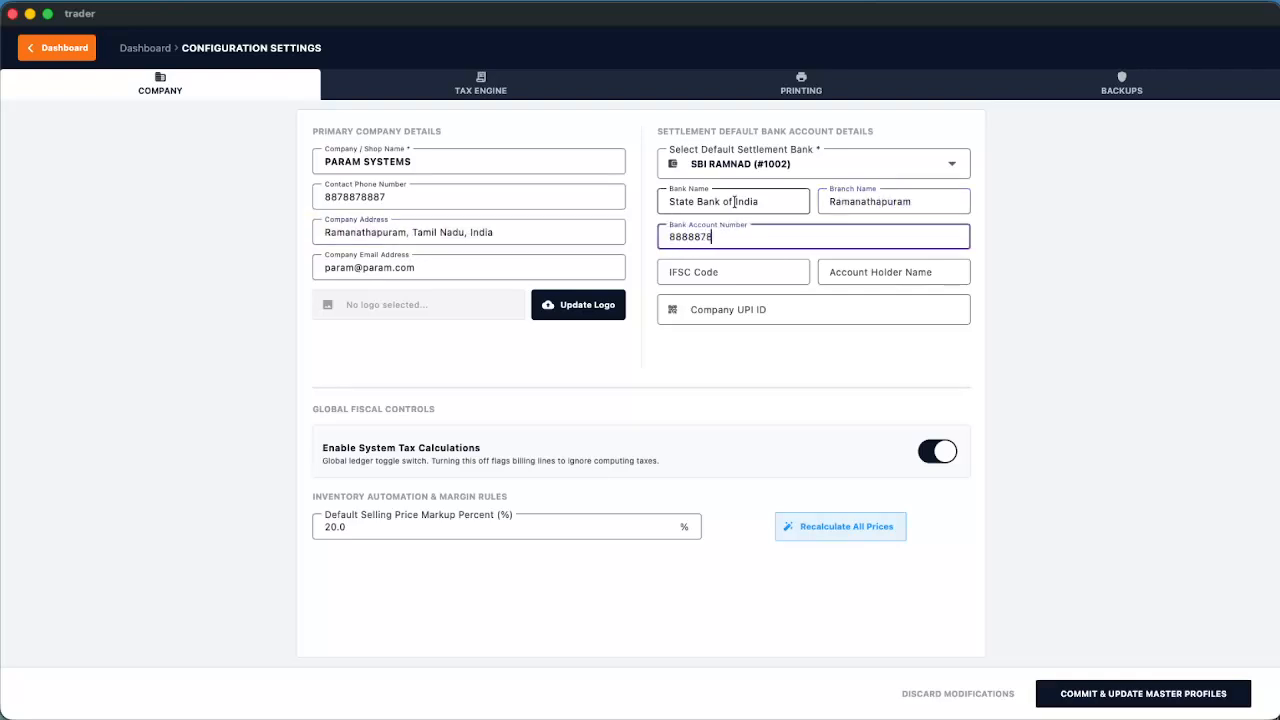
# Enter IFSC SBIN99898, account holder Param Systems and the company UPI ID, then save
pyautogui.click(717, 267)
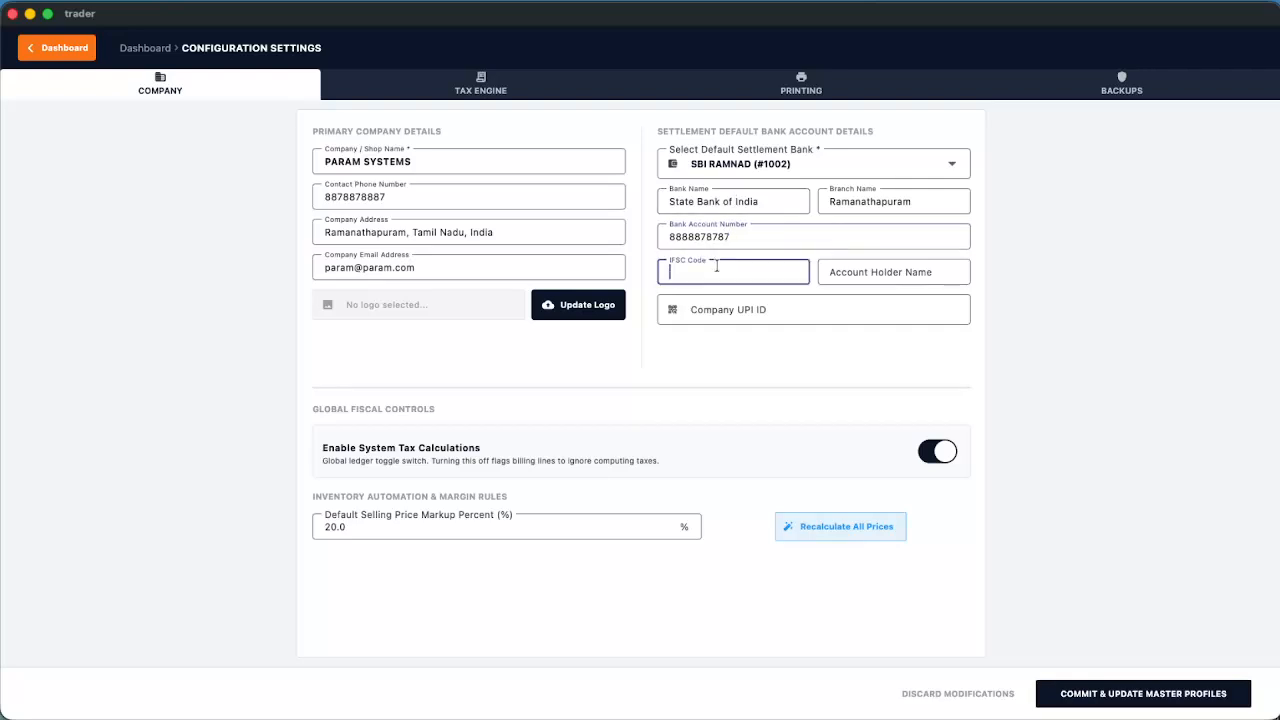
pyautogui.write('SBIN99898')
pyautogui.click(842, 268)
pyautogui.write('P')
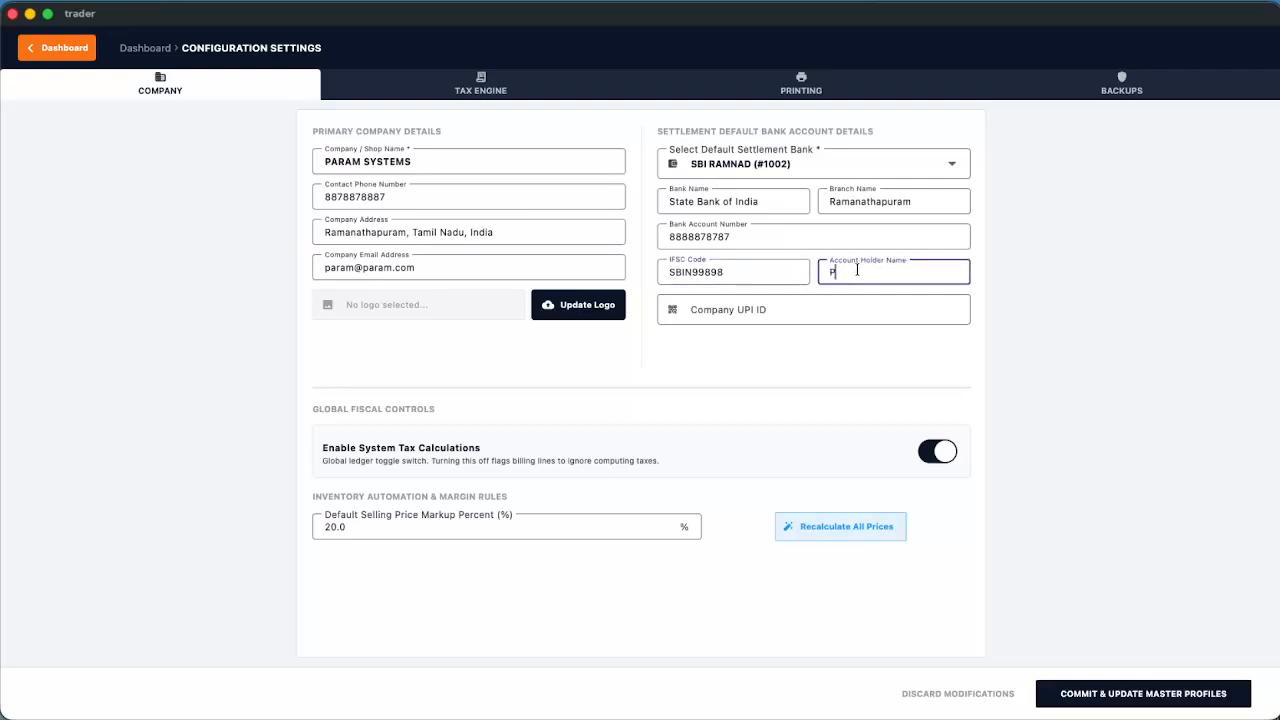
pyautogui.write('aram Systems')
pyautogui.click(790, 310)
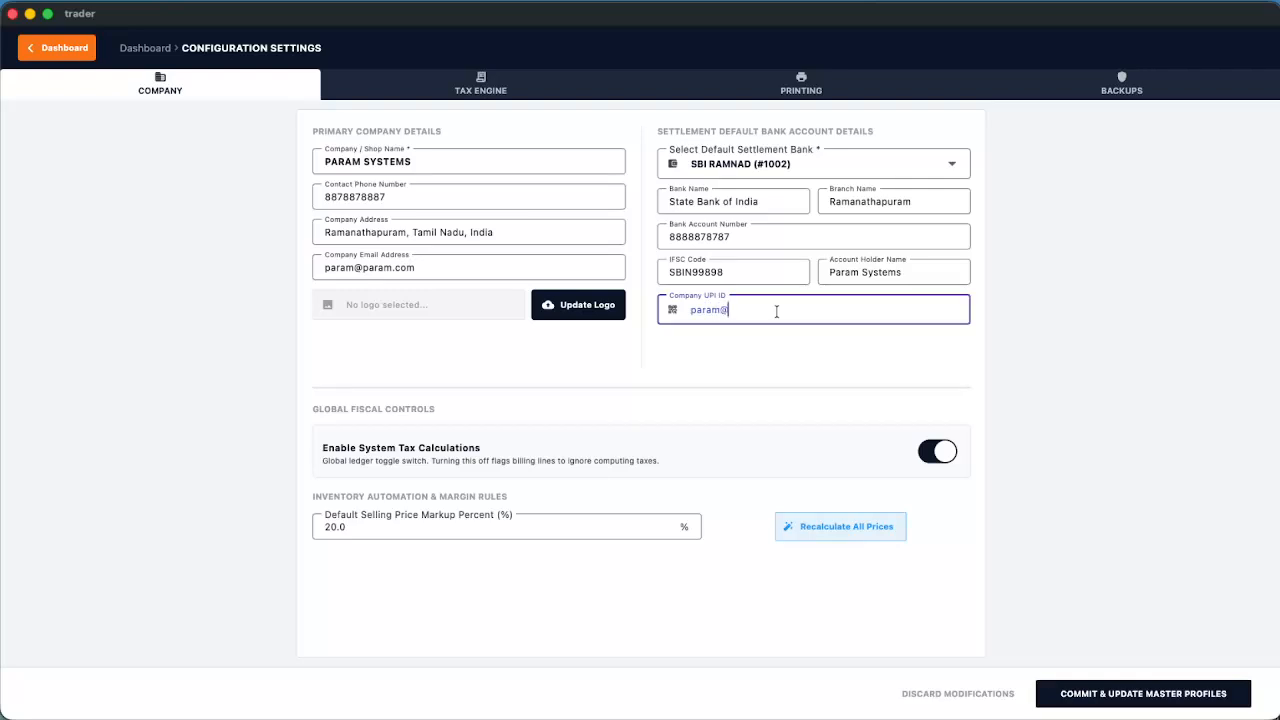
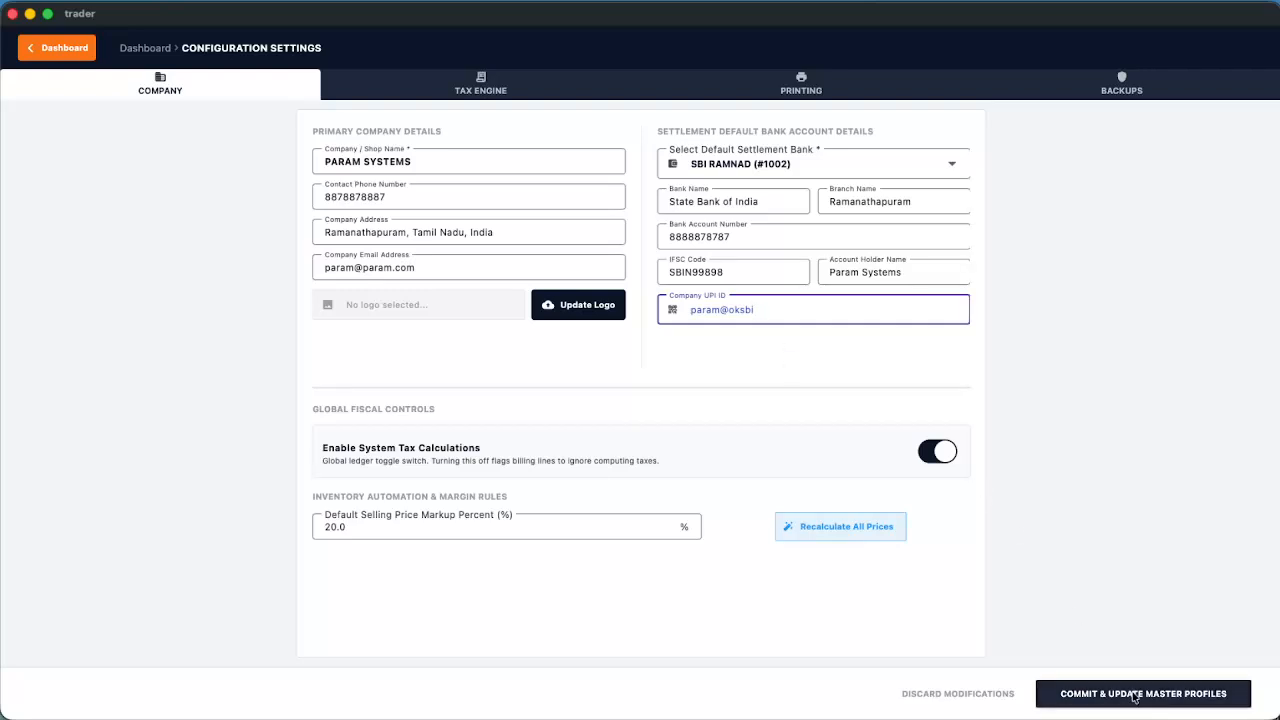
pyautogui.click(1135, 697)
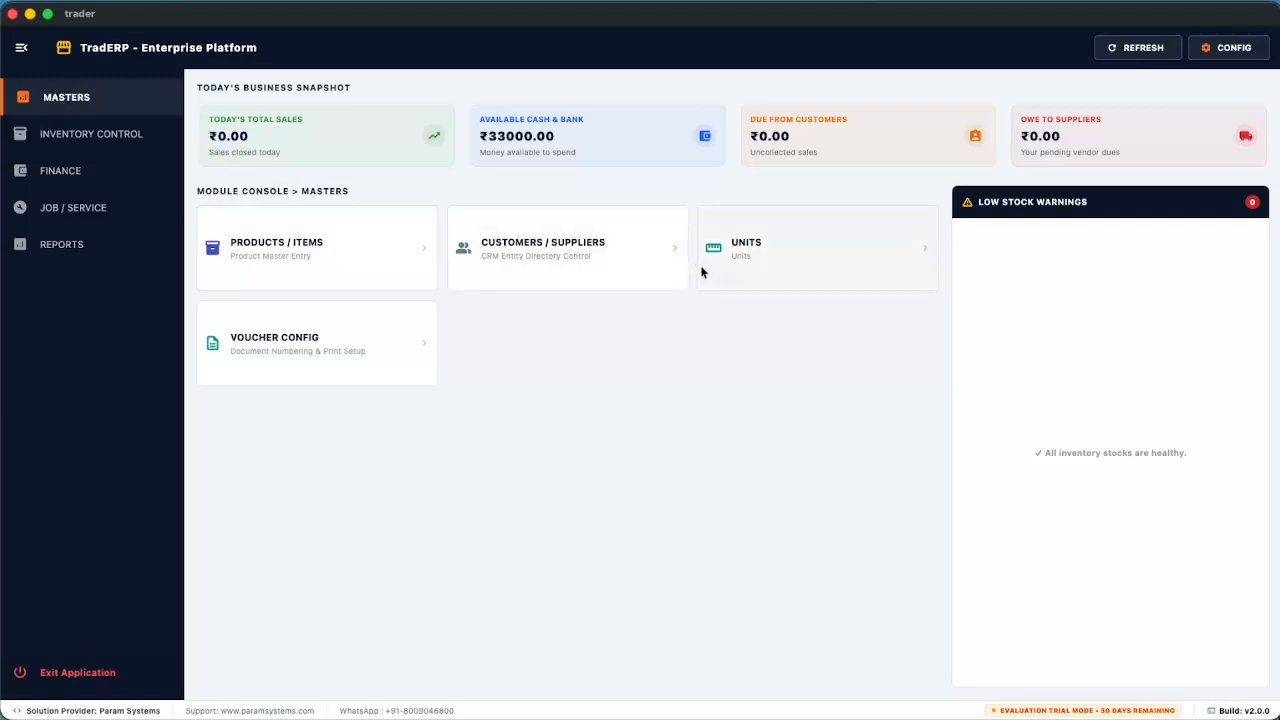
# Browse the Inventory Control, Finance, Job / Service and Reports modules, then open Products / Items from Masters
pyautogui.click(86, 140)
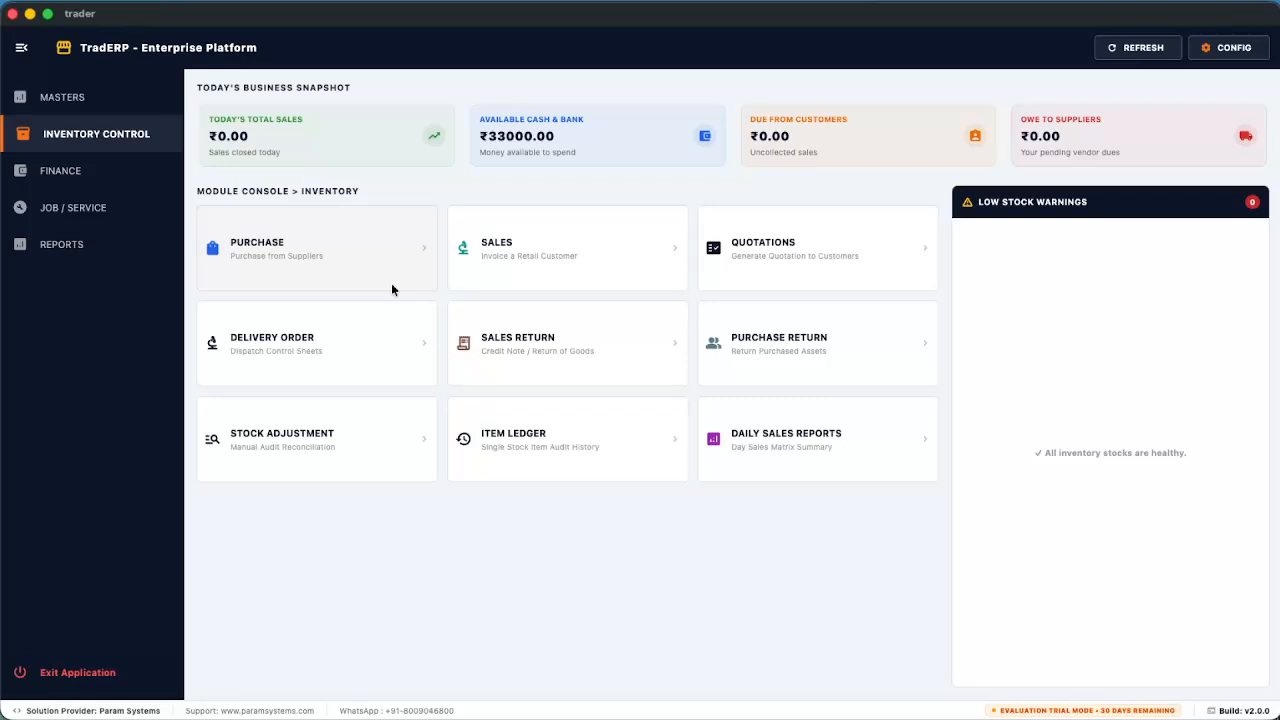
pyautogui.click(69, 175)
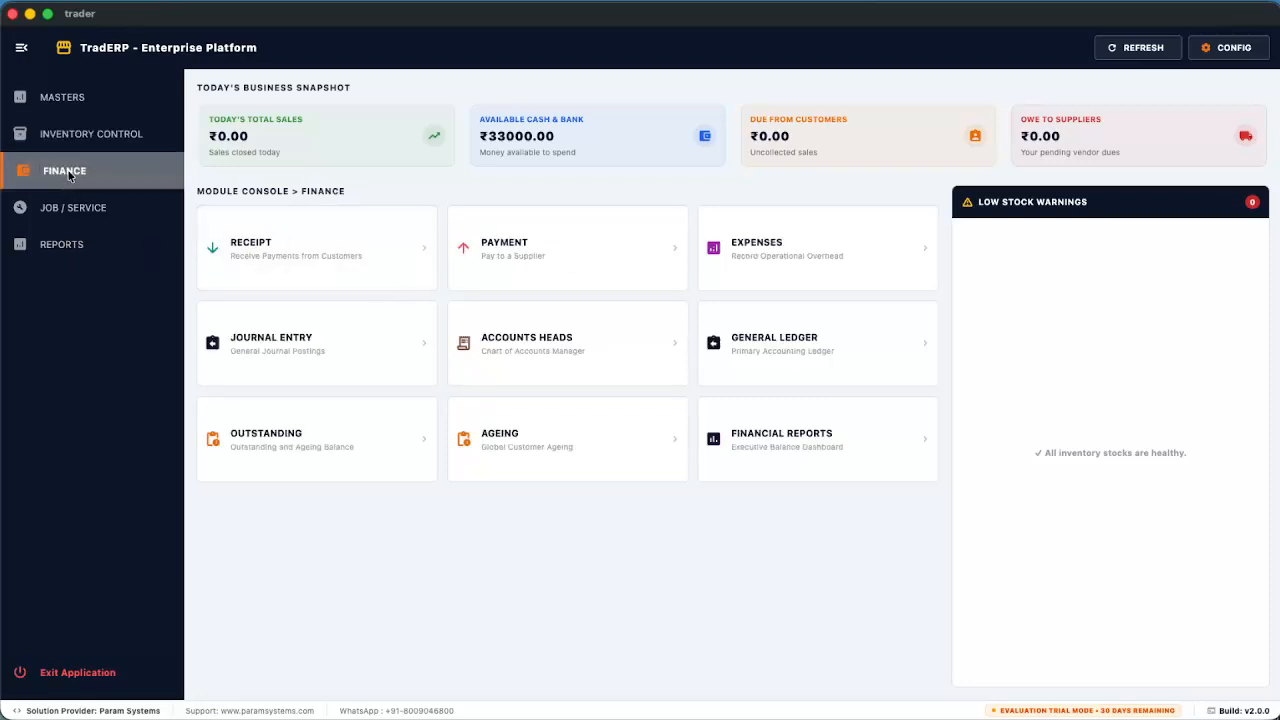
pyautogui.click(75, 212)
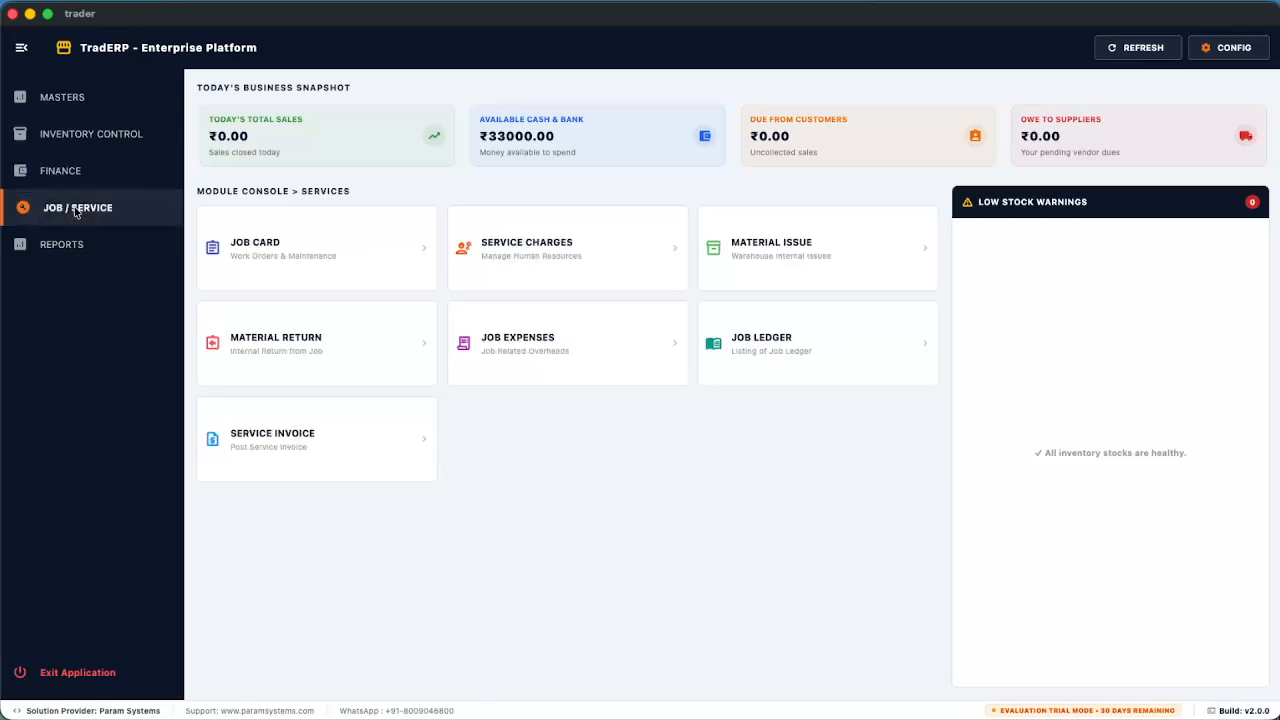
pyautogui.click(69, 246)
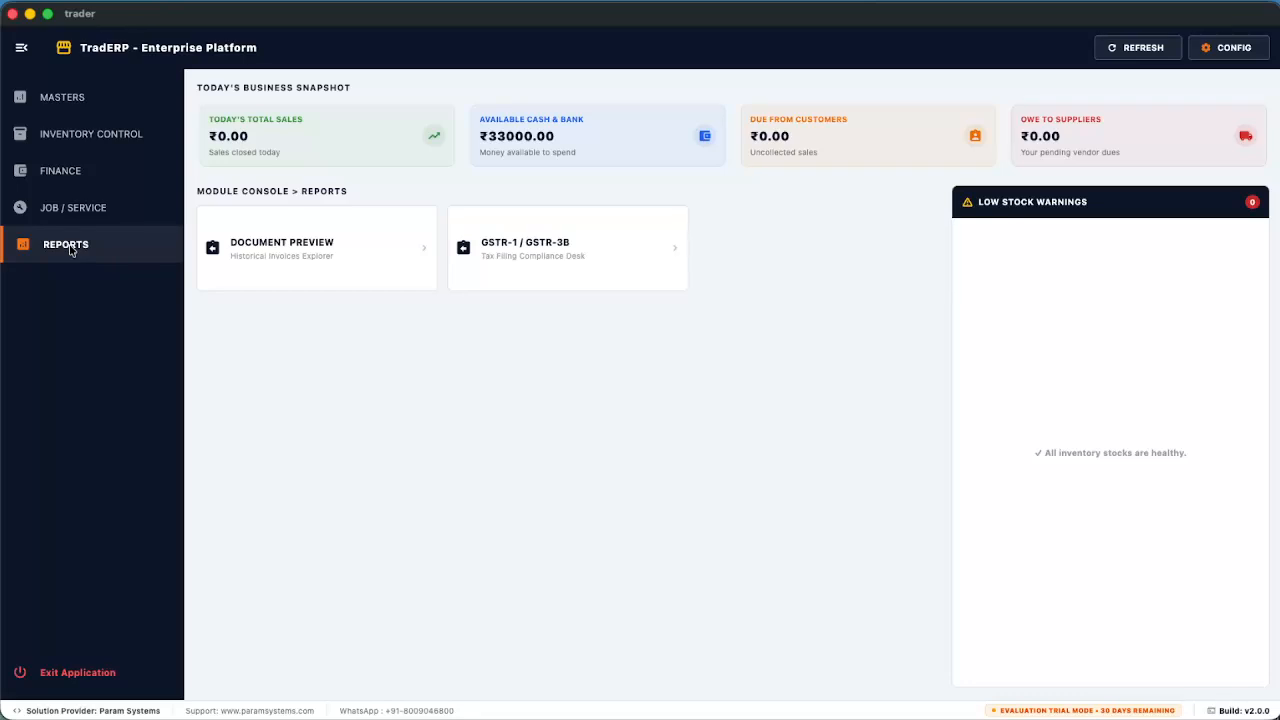
pyautogui.click(65, 100)
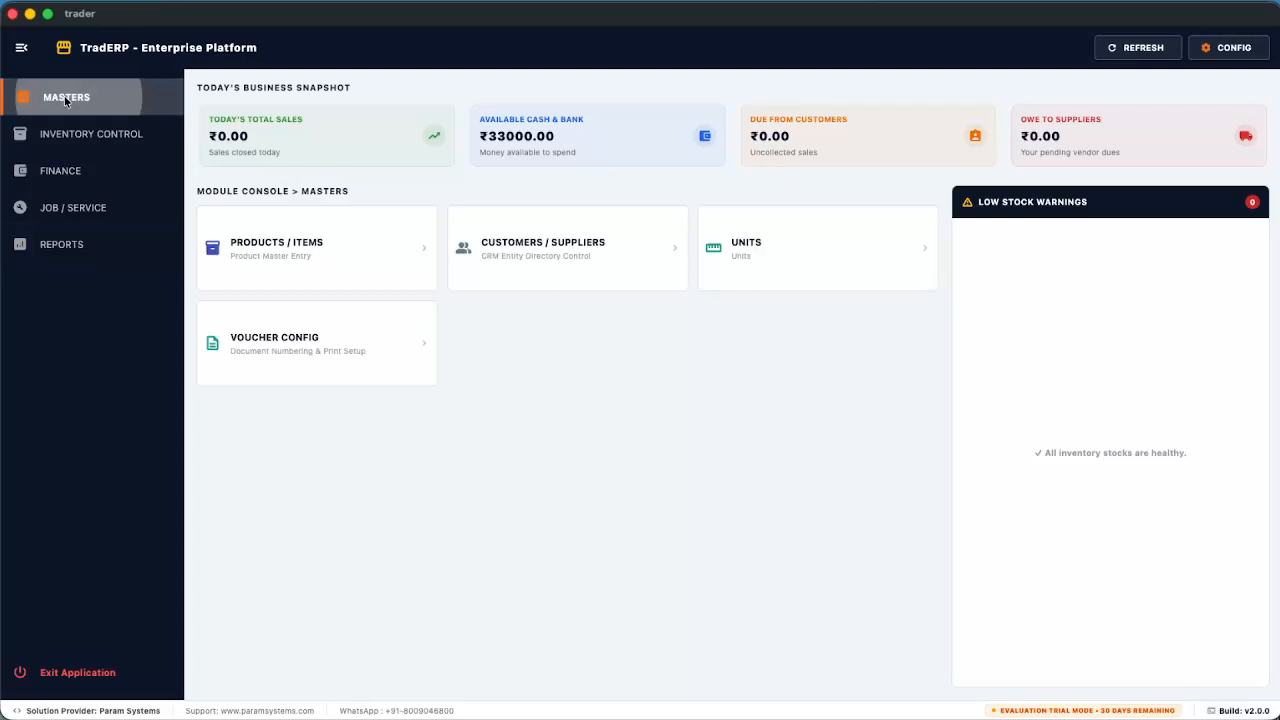
pyautogui.click(295, 247)
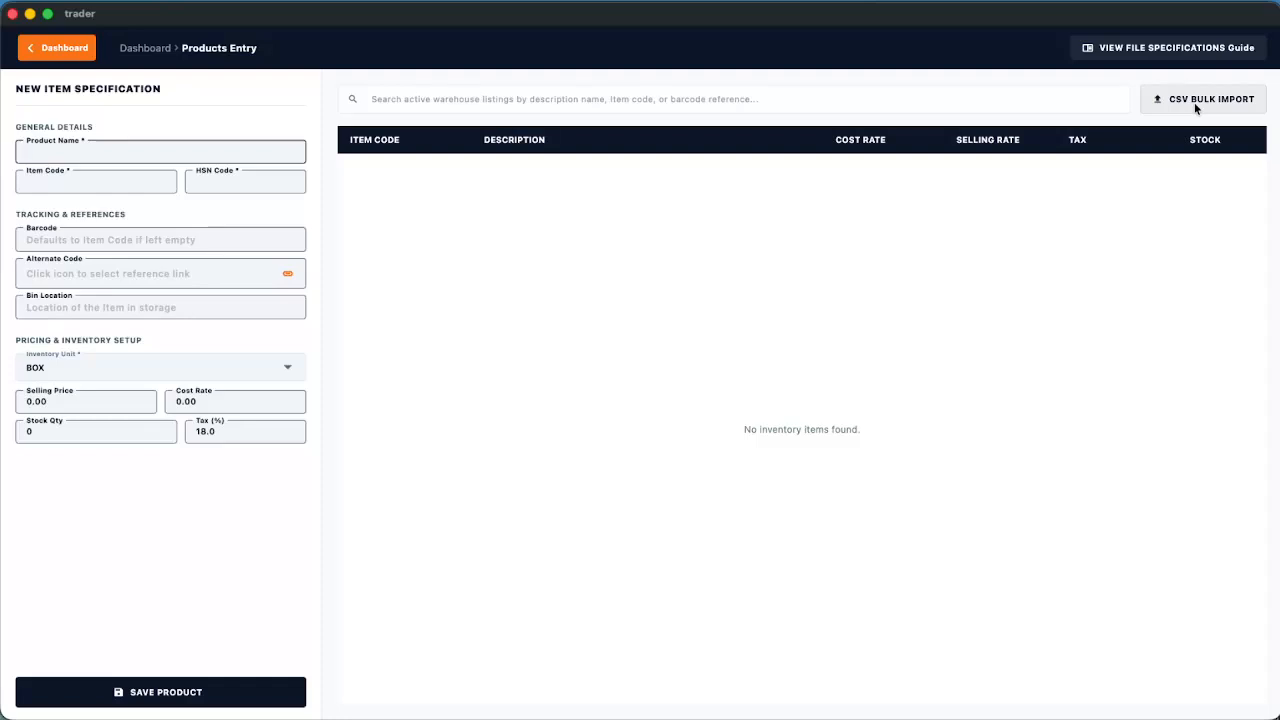
# View and close the bulk product import guide, then open Customers / Suppliers from the dashboard
pyautogui.click(1149, 56)
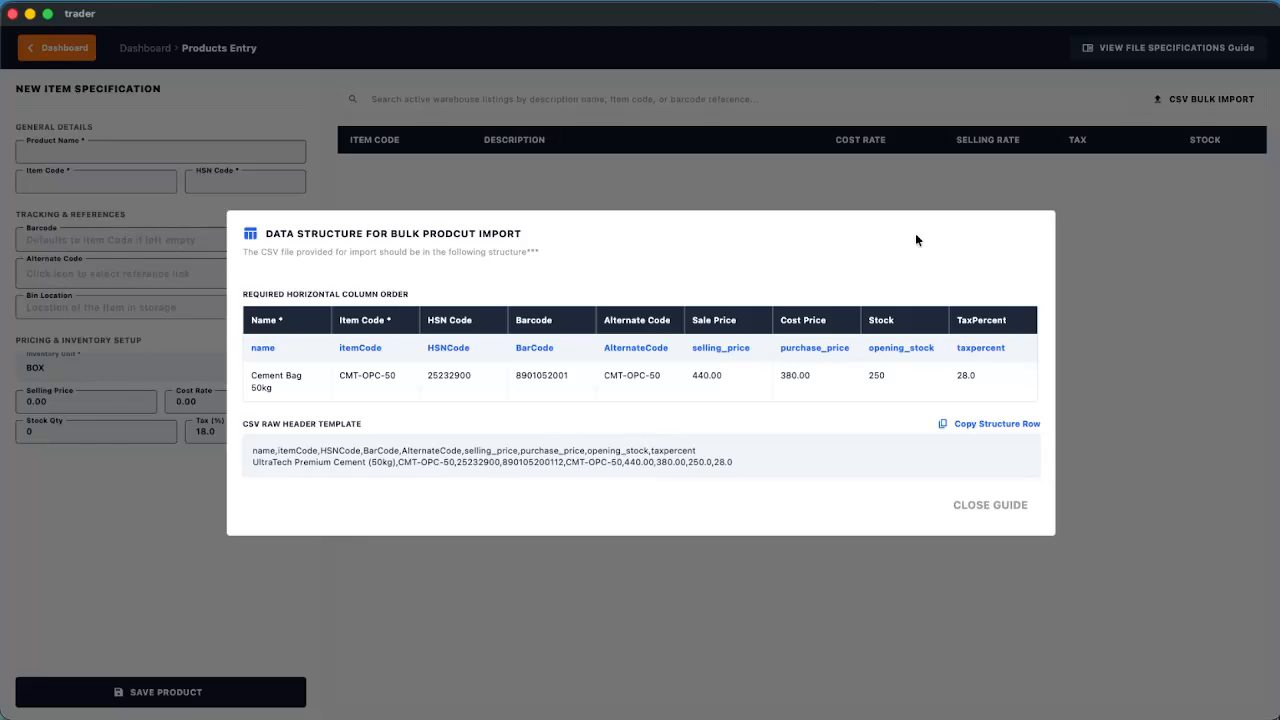
pyautogui.click(978, 504)
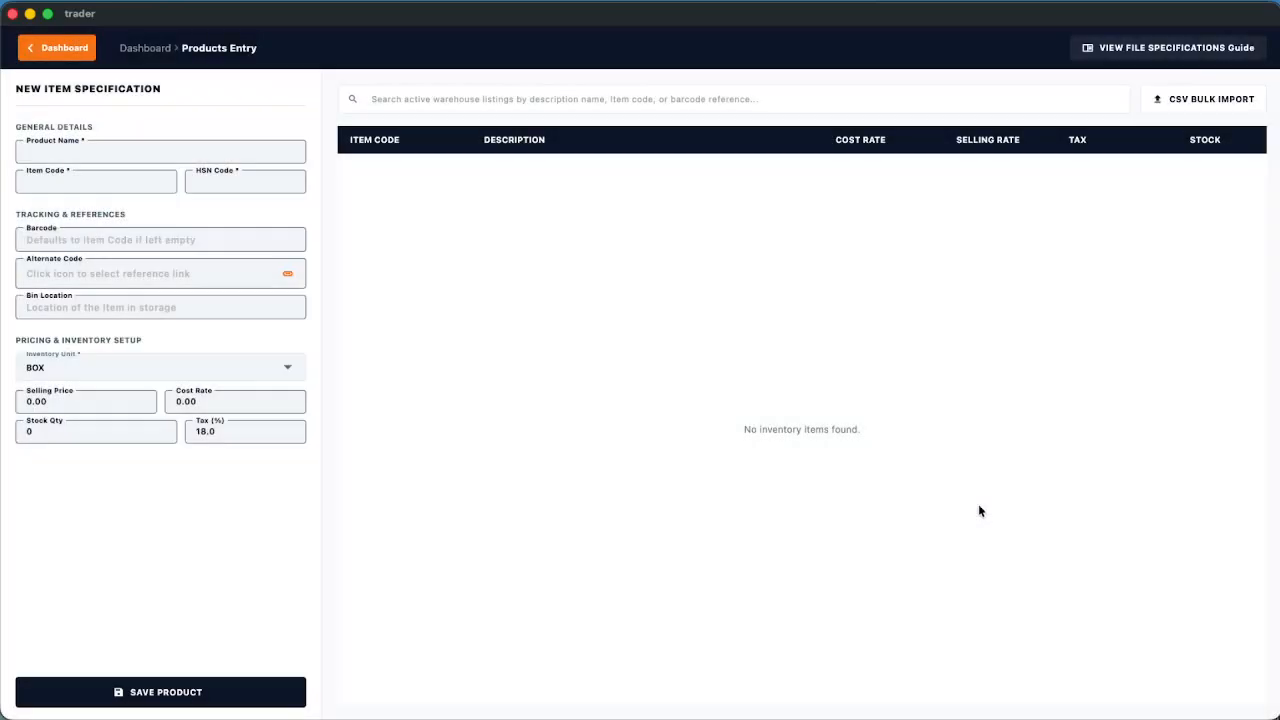
pyautogui.click(55, 50)
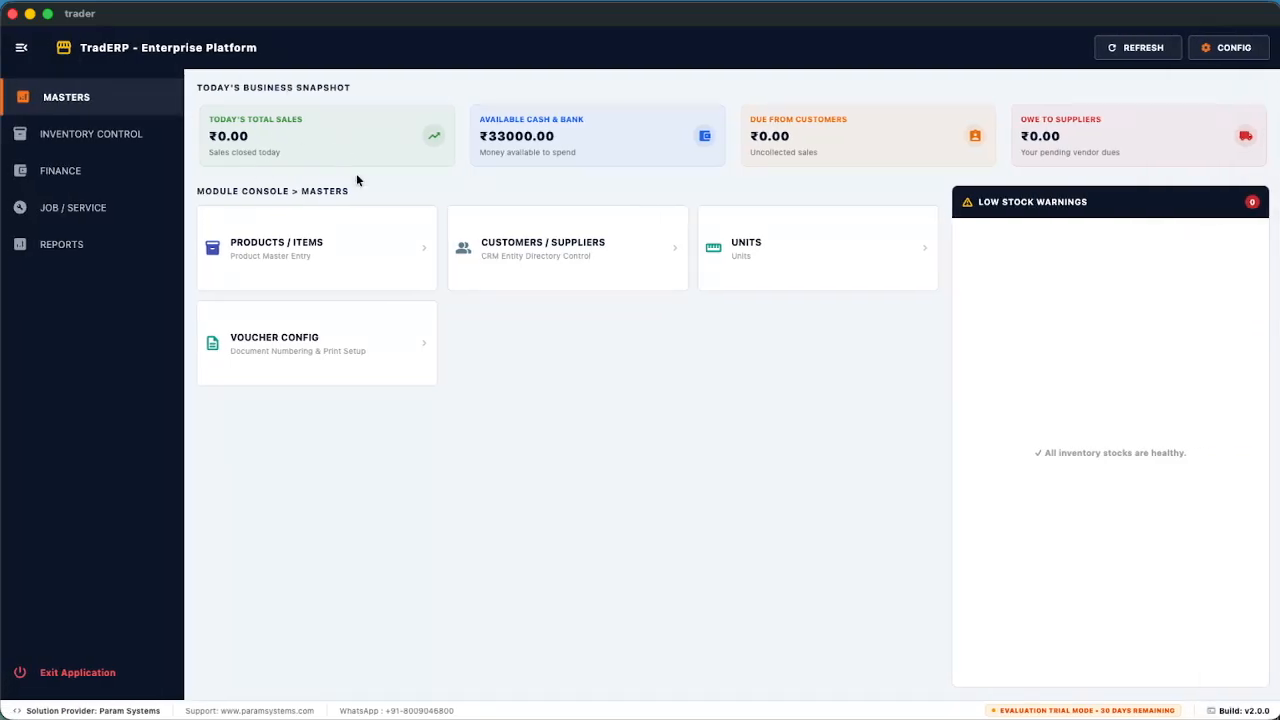
pyautogui.click(545, 248)
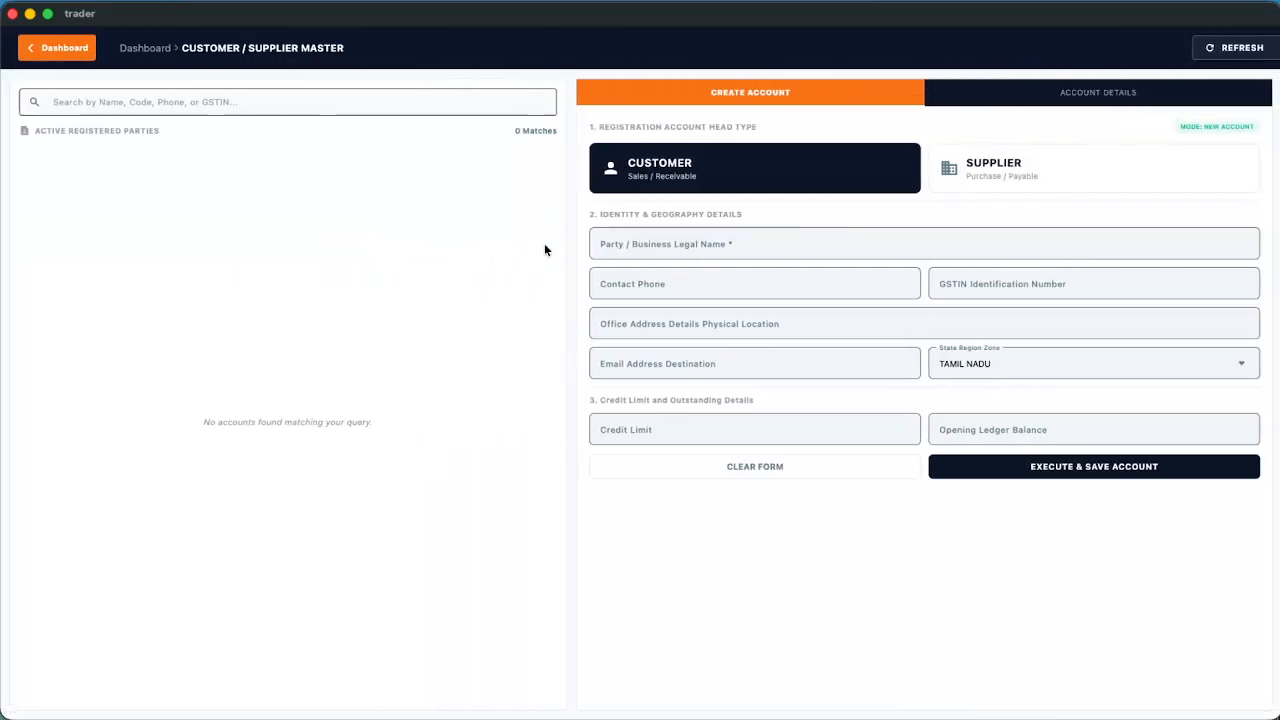
pyautogui.click(64, 58)
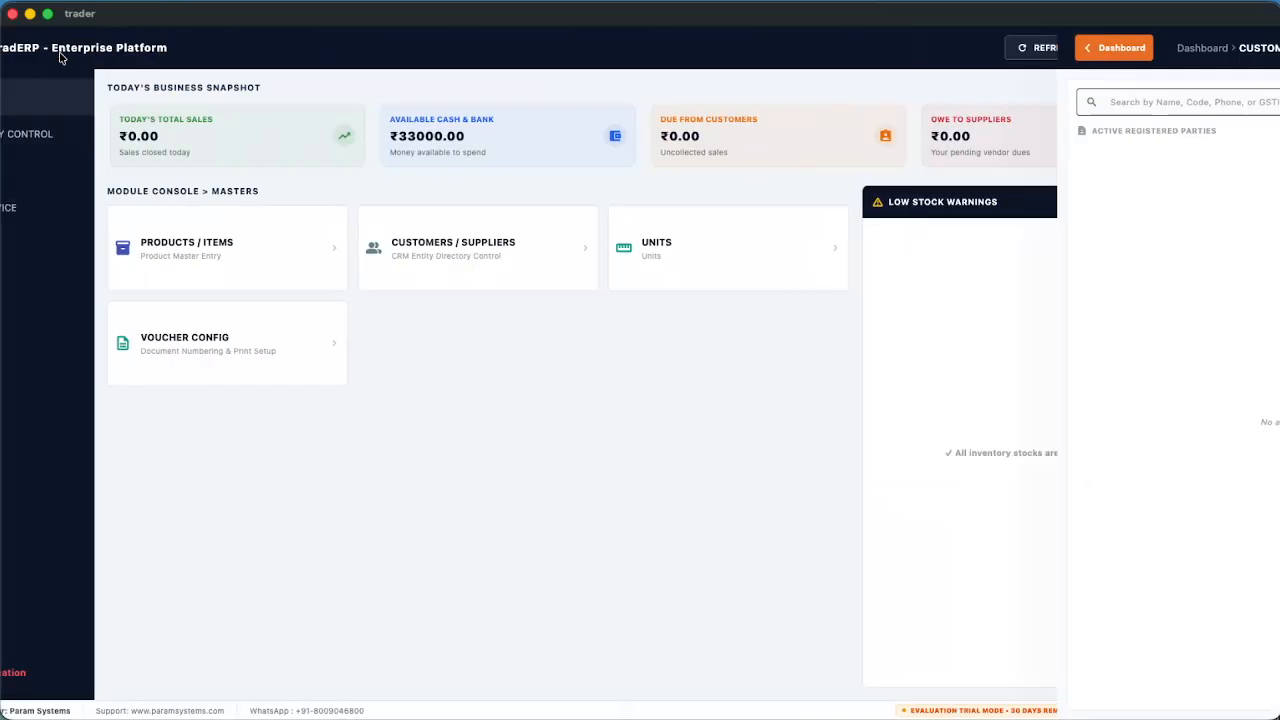
pyautogui.click(480, 244)
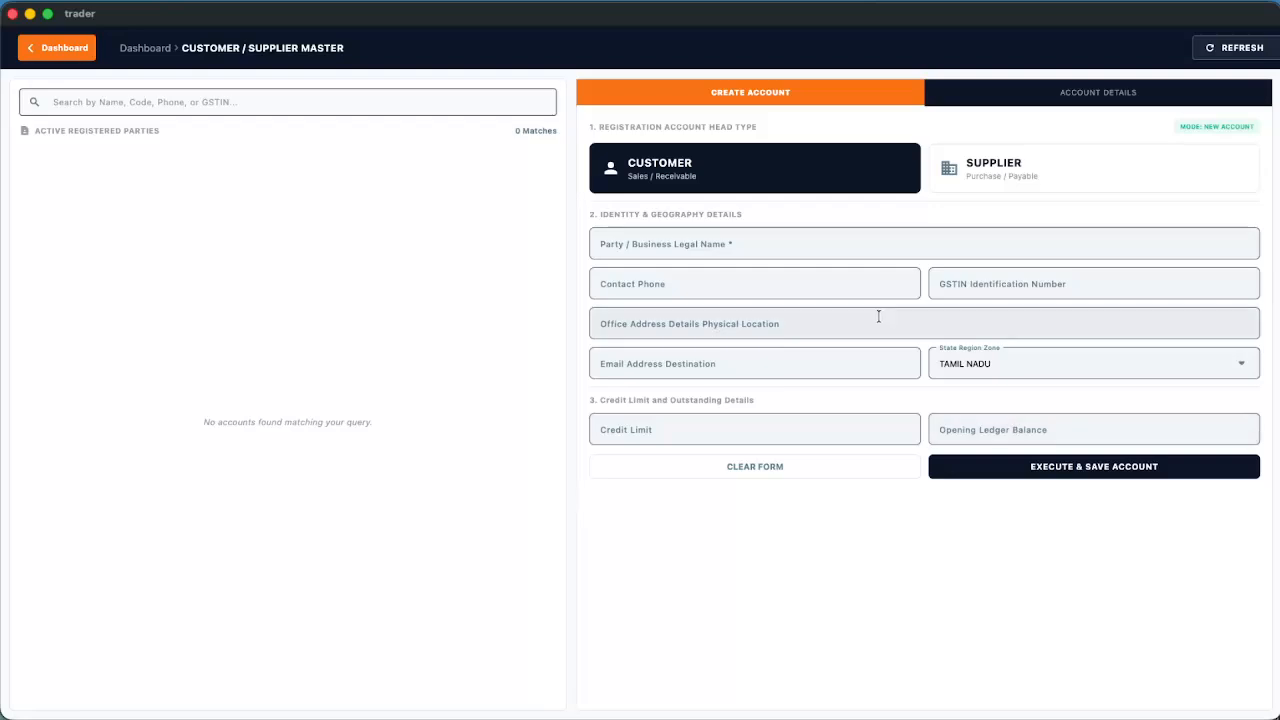
# Enter customer name Anada Silks, office address Ramanathapuram and the customer's GSTIN
pyautogui.click(680, 246)
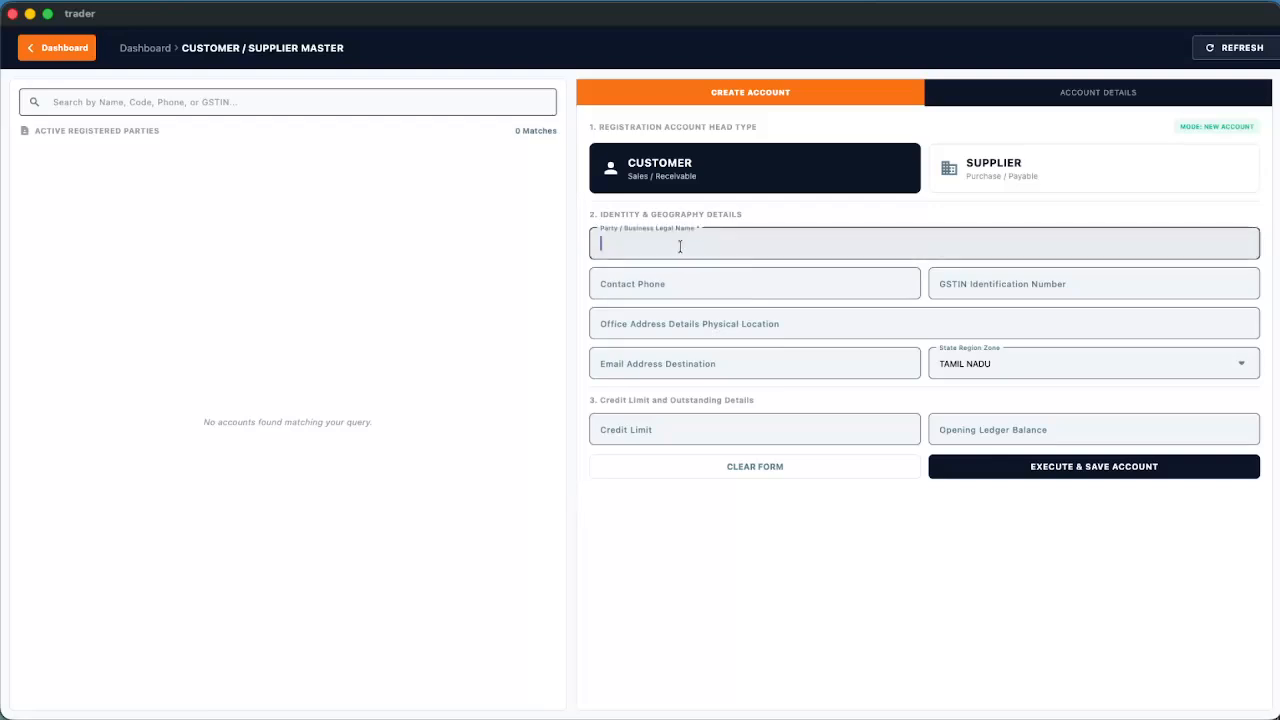
pyautogui.write('Anada Silks')
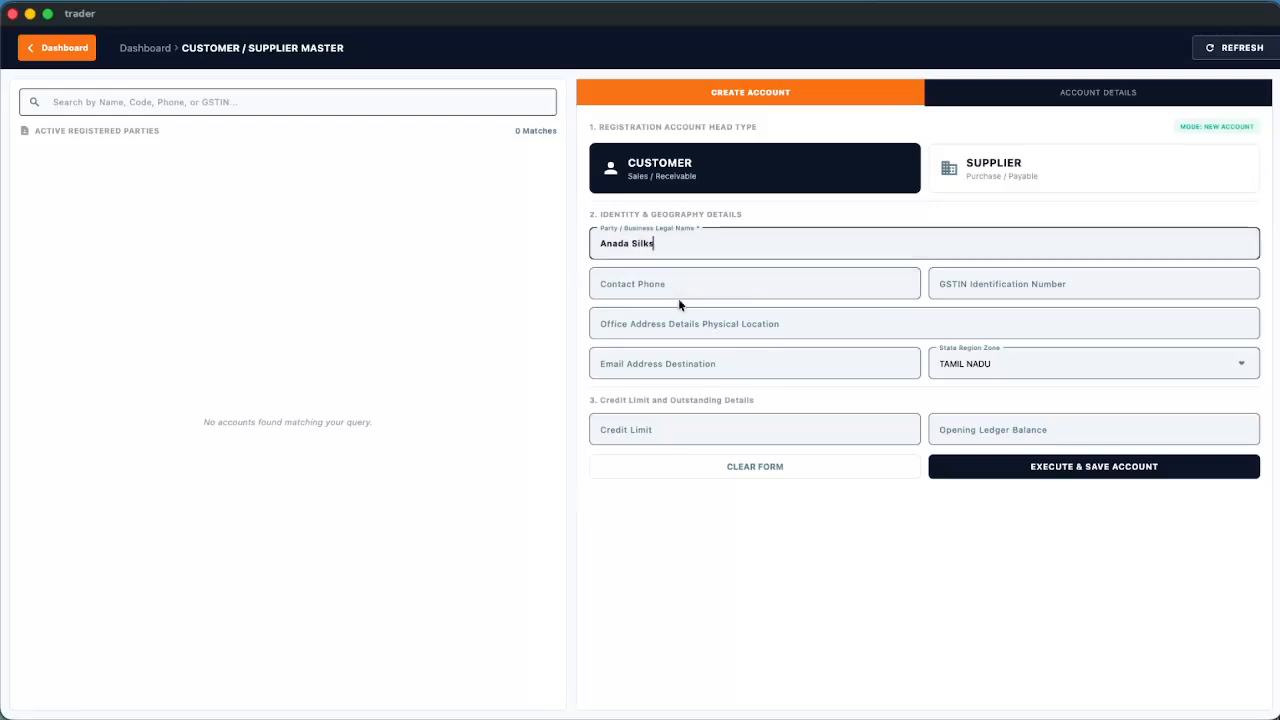
pyautogui.click(649, 325)
pyautogui.write('Ra')
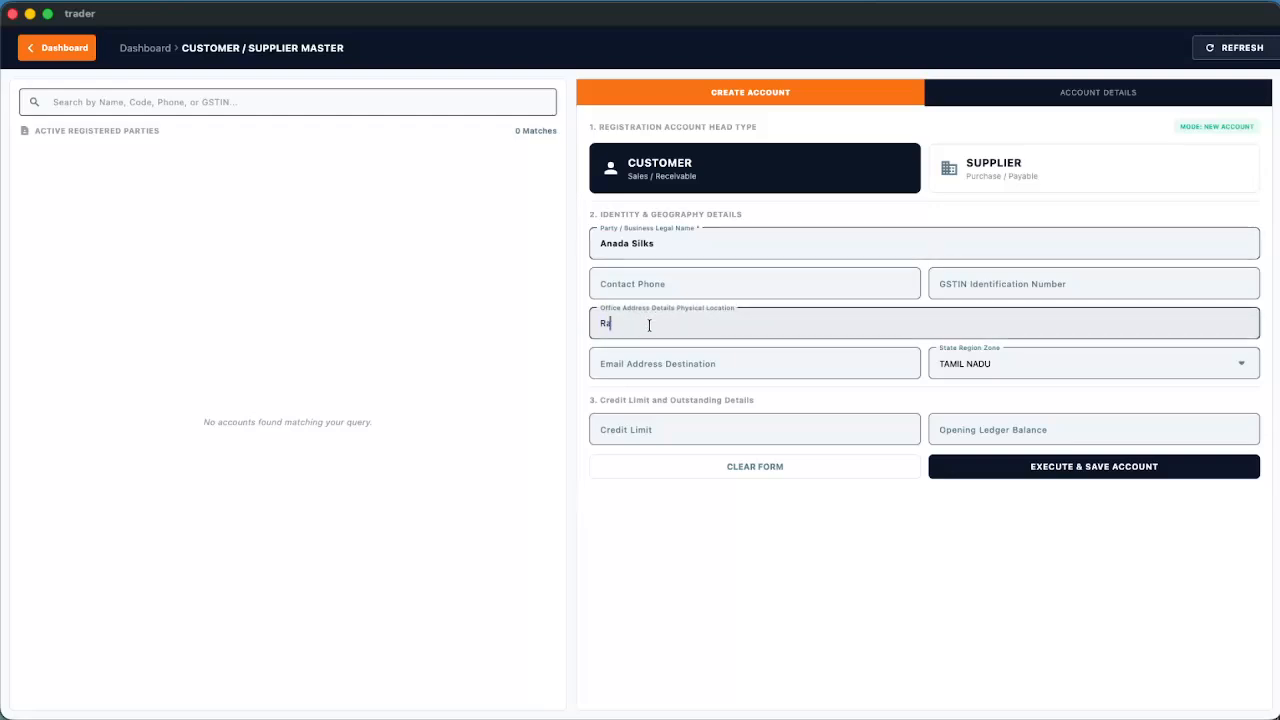
pyautogui.write('manathapuram')
pyautogui.click(974, 282)
pyautogui.press('BackSpace')
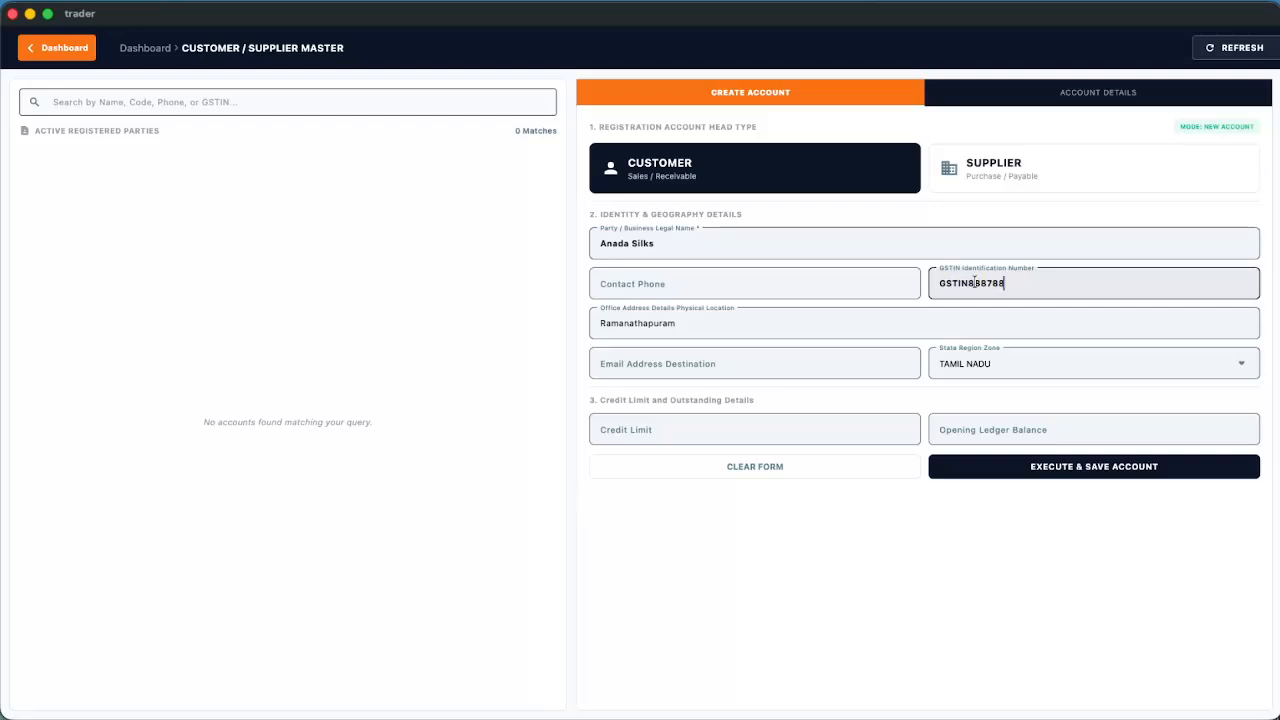
# Add the contact phone, ₹50000 credit limit and ₹25000 opening balance, then start bill mapping
pyautogui.click(768, 288)
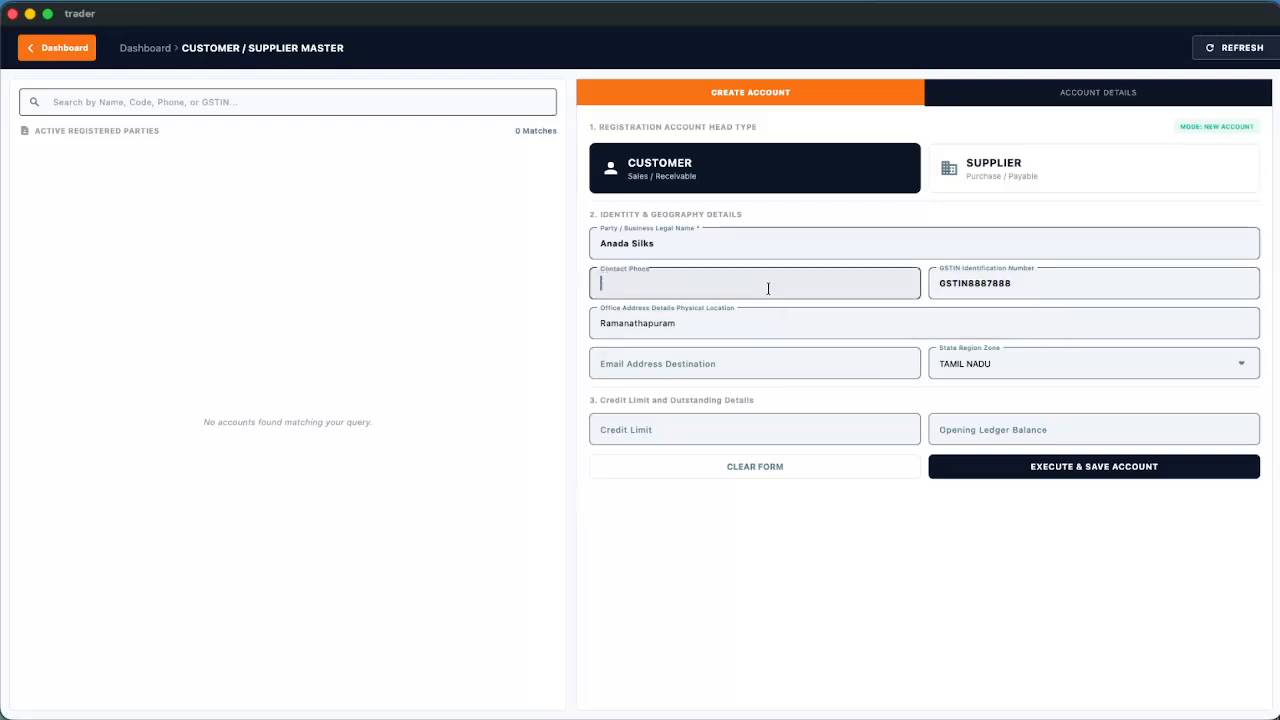
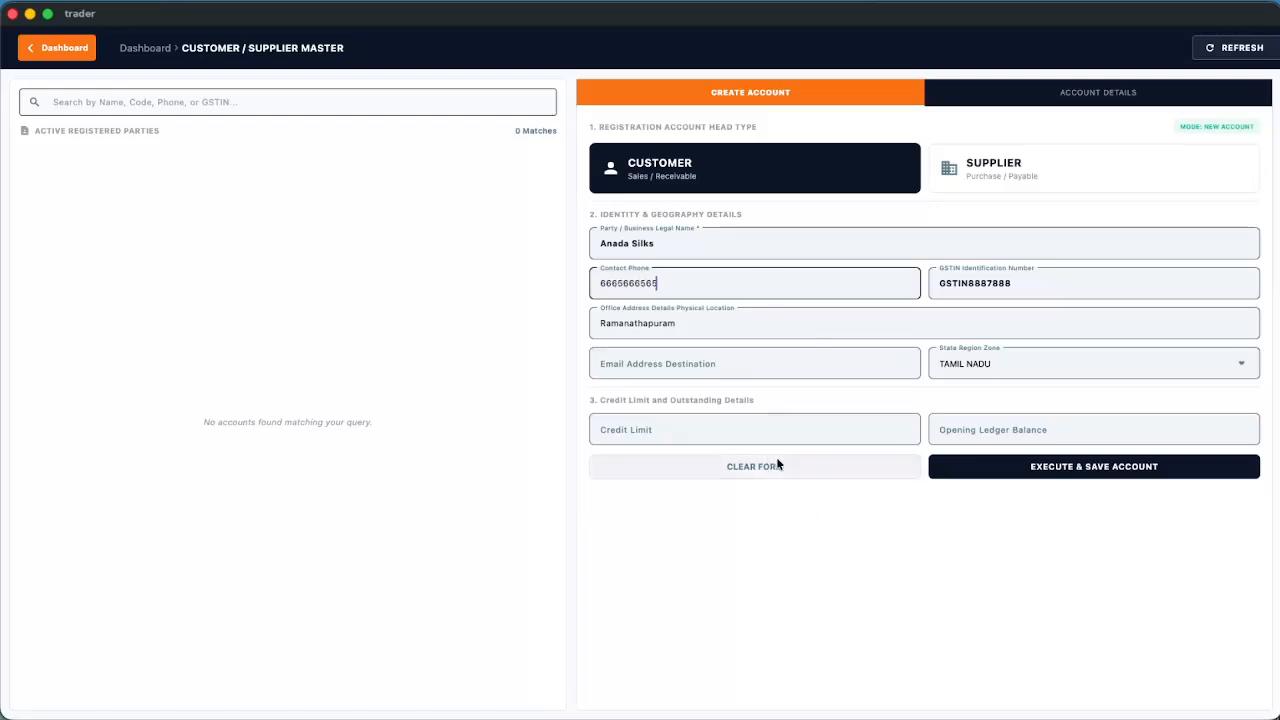
pyautogui.click(715, 436)
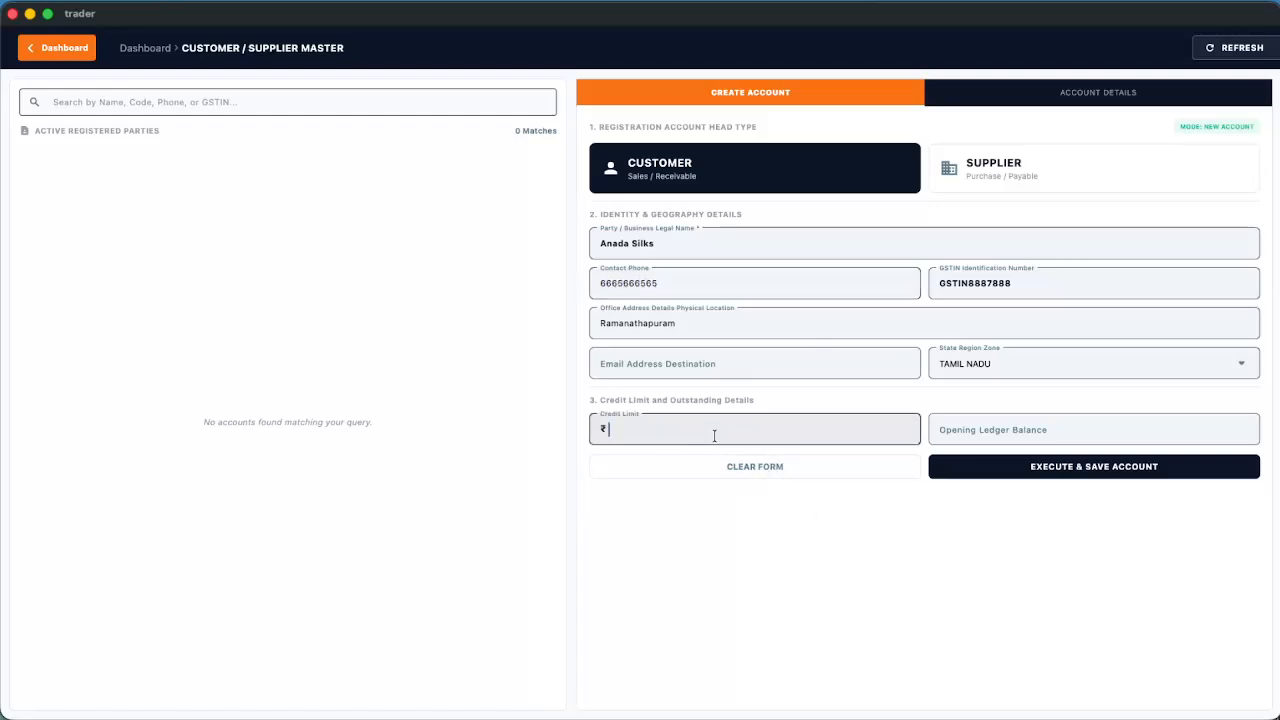
pyautogui.write('50000')
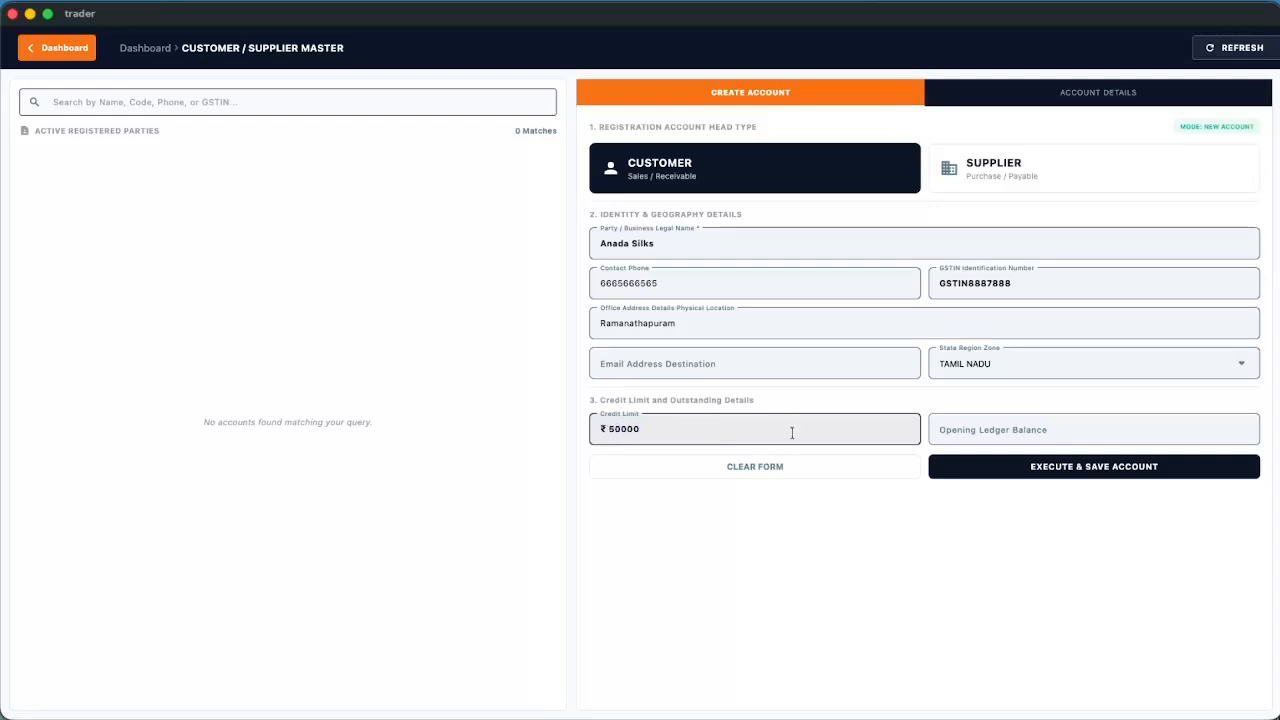
pyautogui.click(992, 430)
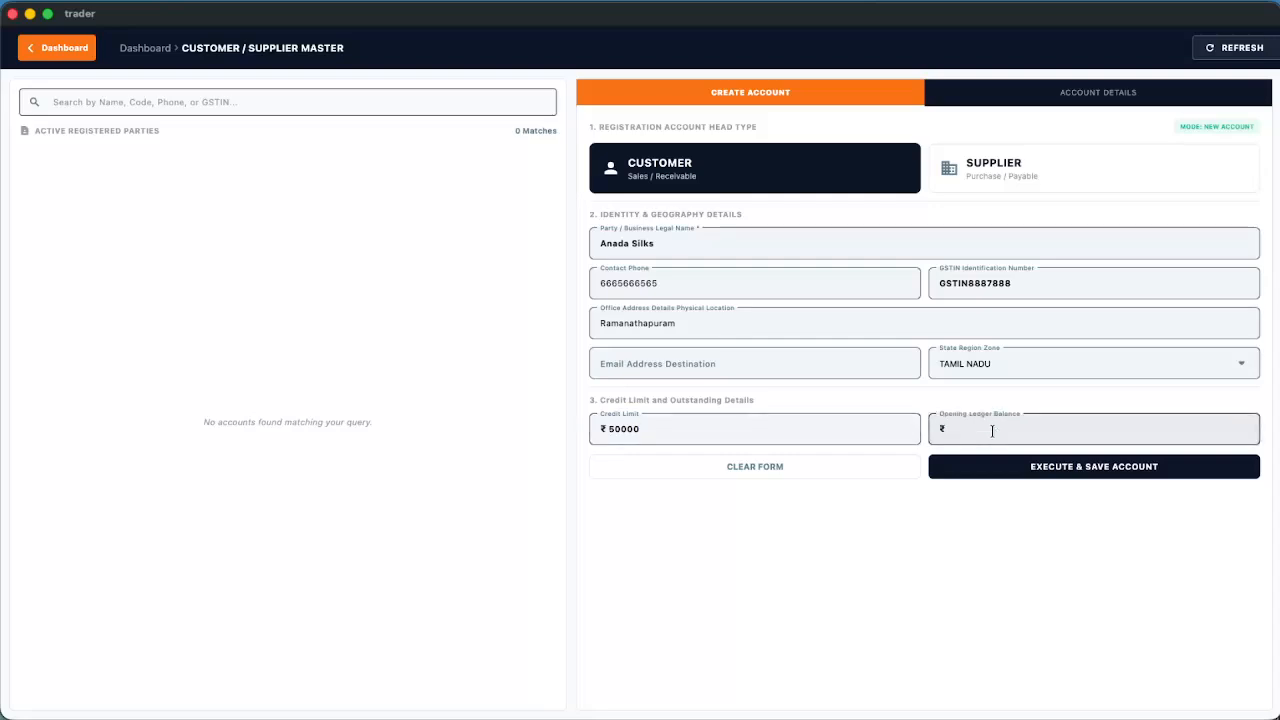
pyautogui.write('25000')
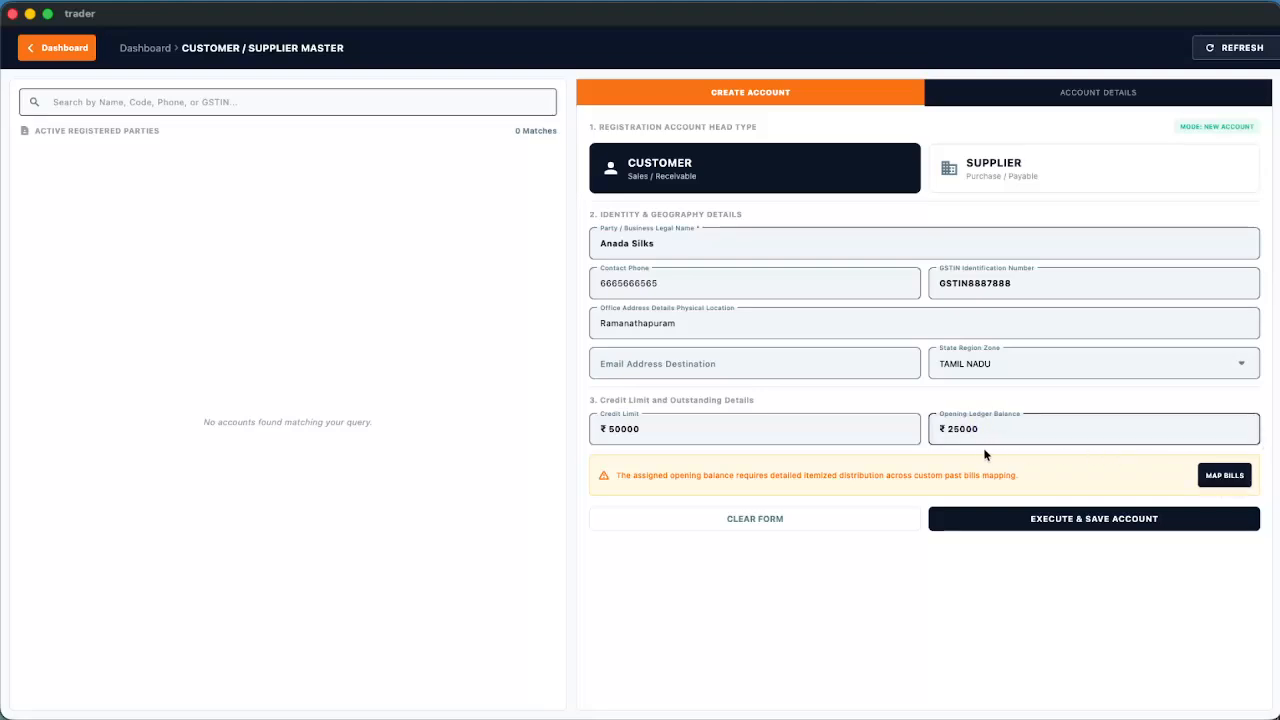
pyautogui.click(1222, 477)
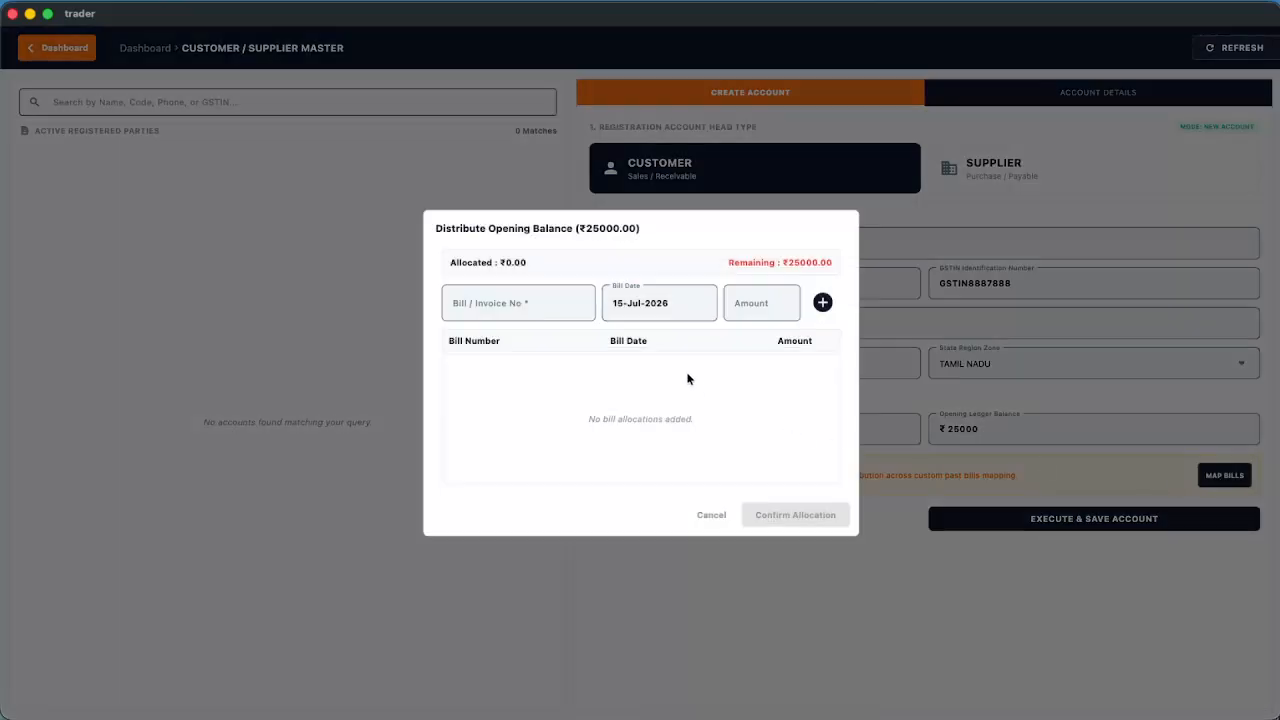
# Add opening-balance bill 12345 dated 01-Jun-2026 for ₹15000
pyautogui.click(538, 307)
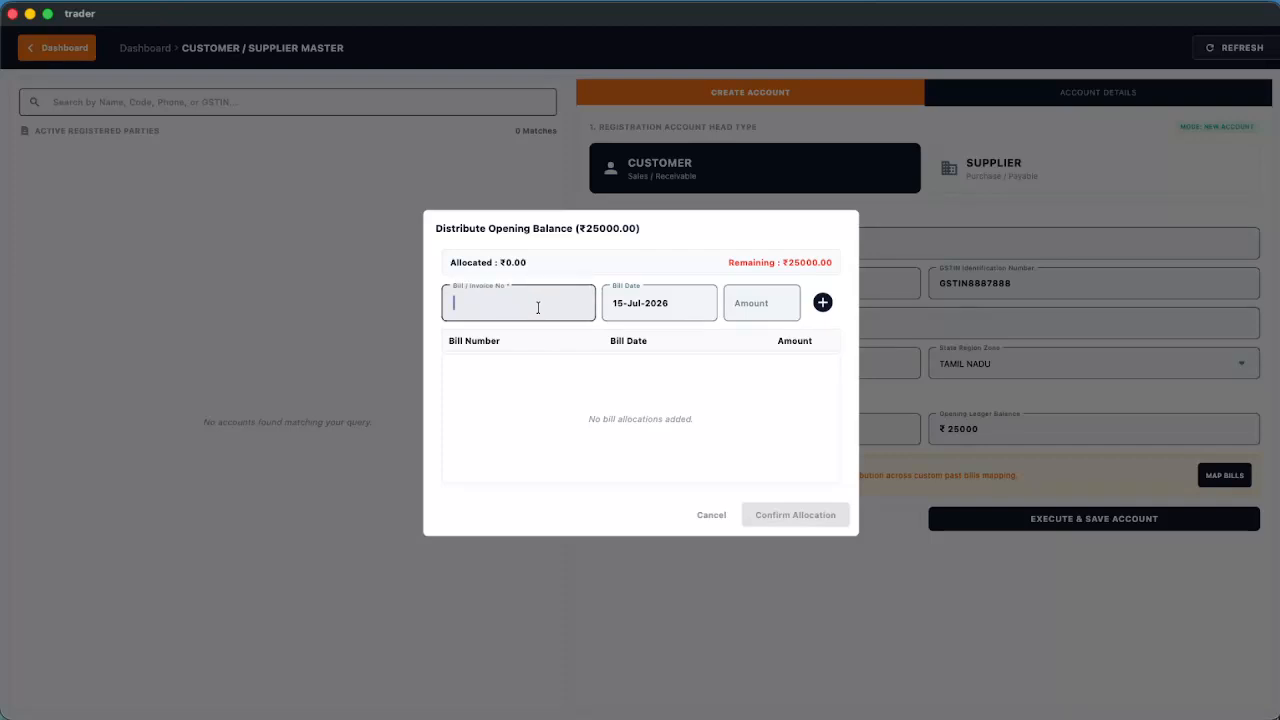
pyautogui.write('12345')
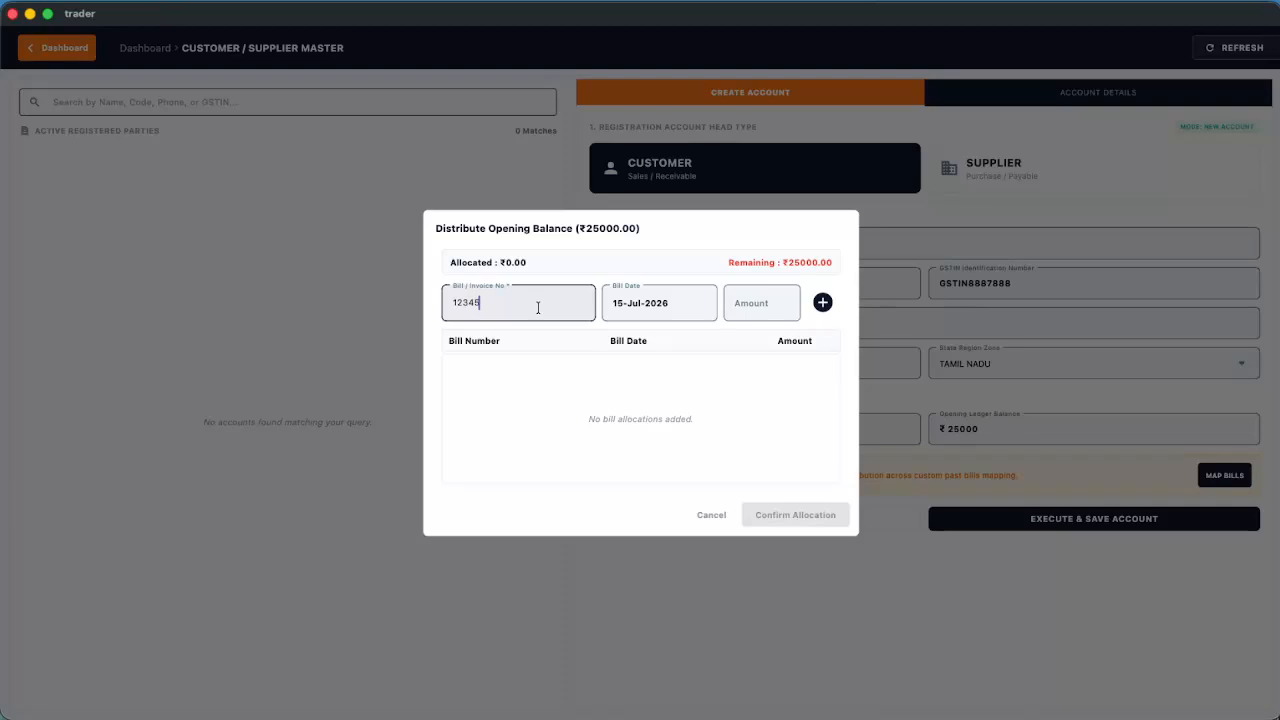
pyautogui.click(652, 311)
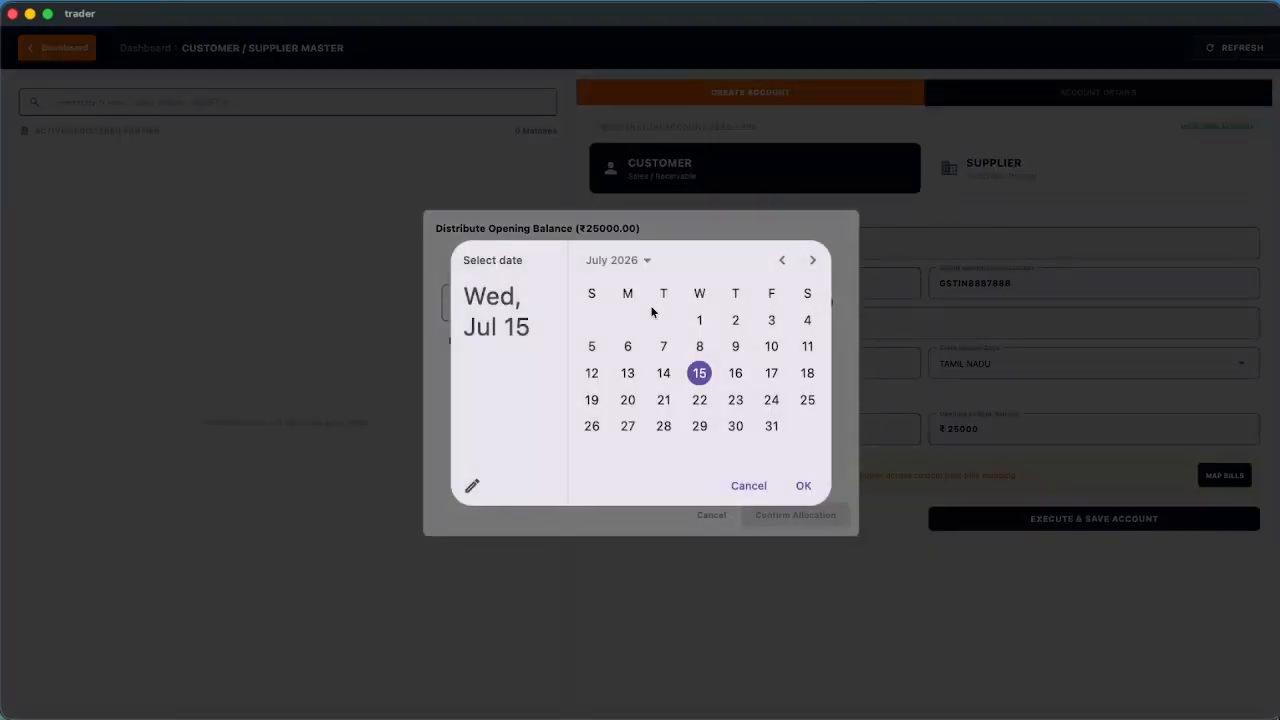
pyautogui.click(784, 260)
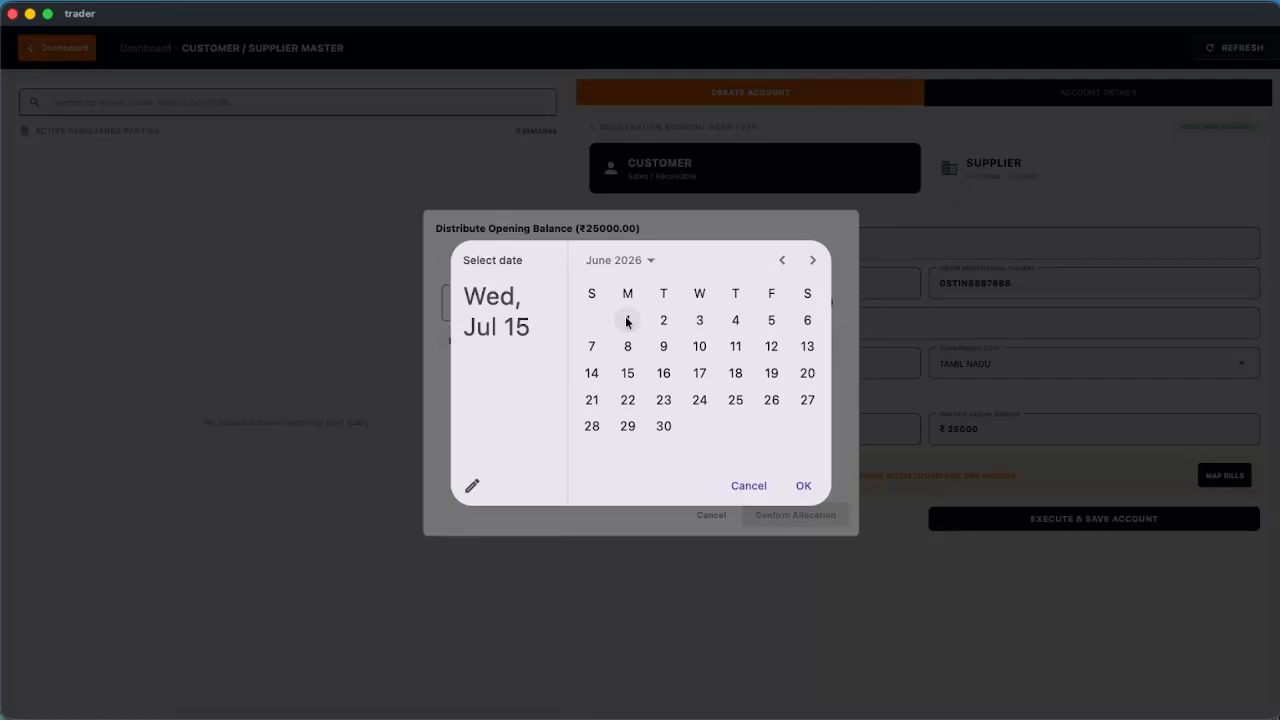
pyautogui.click(627, 320)
pyautogui.click(802, 483)
pyautogui.click(760, 302)
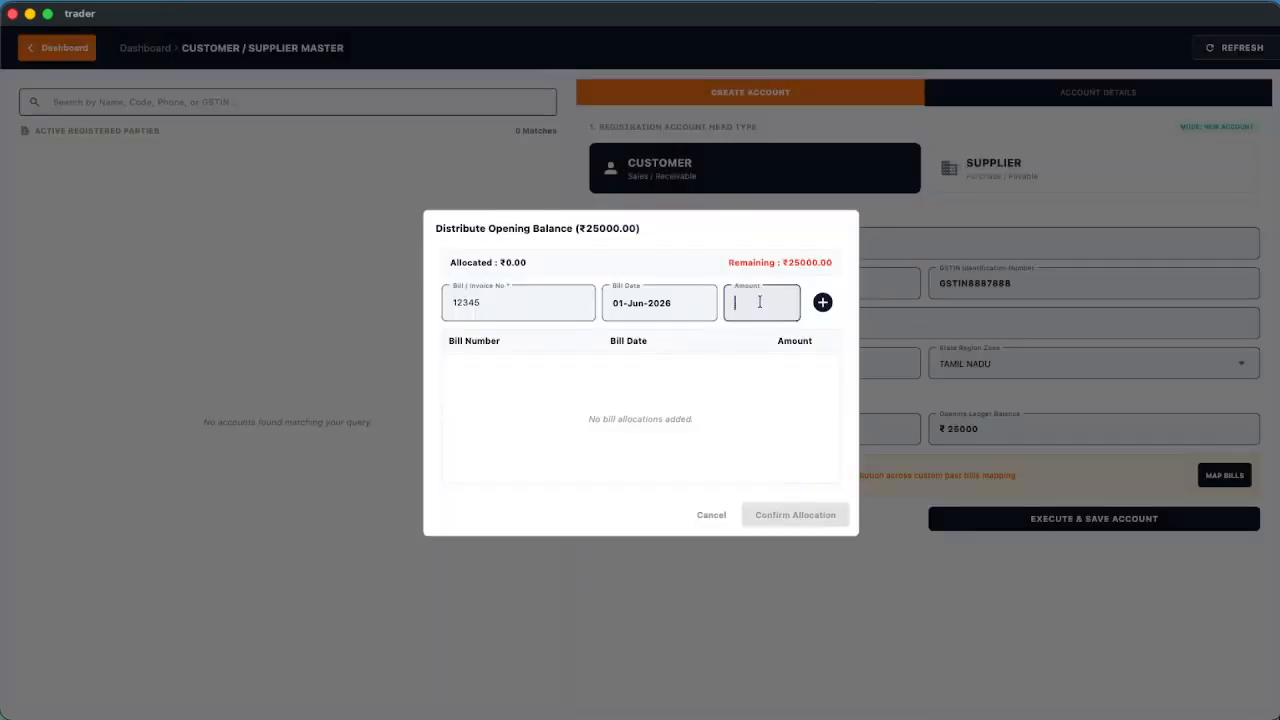
pyautogui.write('15000')
pyautogui.click(822, 304)
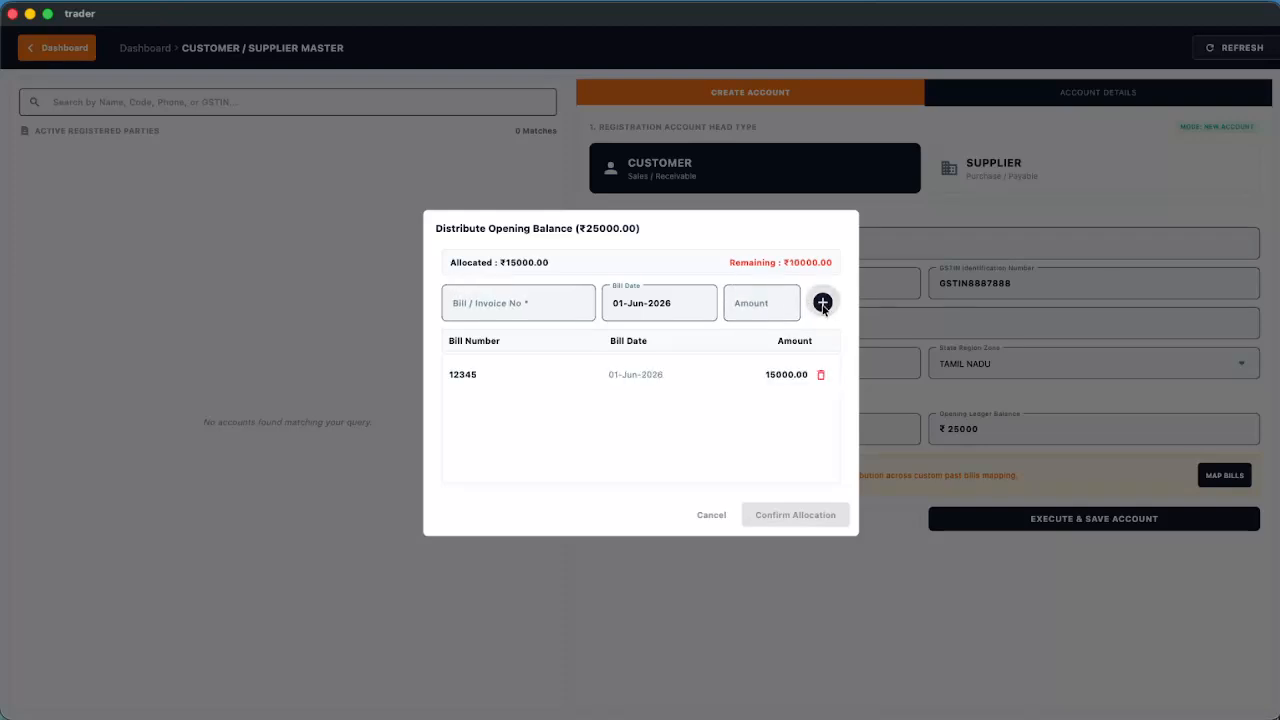
# Add bill 23456 dated 10-Jun-2026 for ₹10000 and confirm the two-bill allocation
pyautogui.click(491, 306)
pyautogui.write('23456')
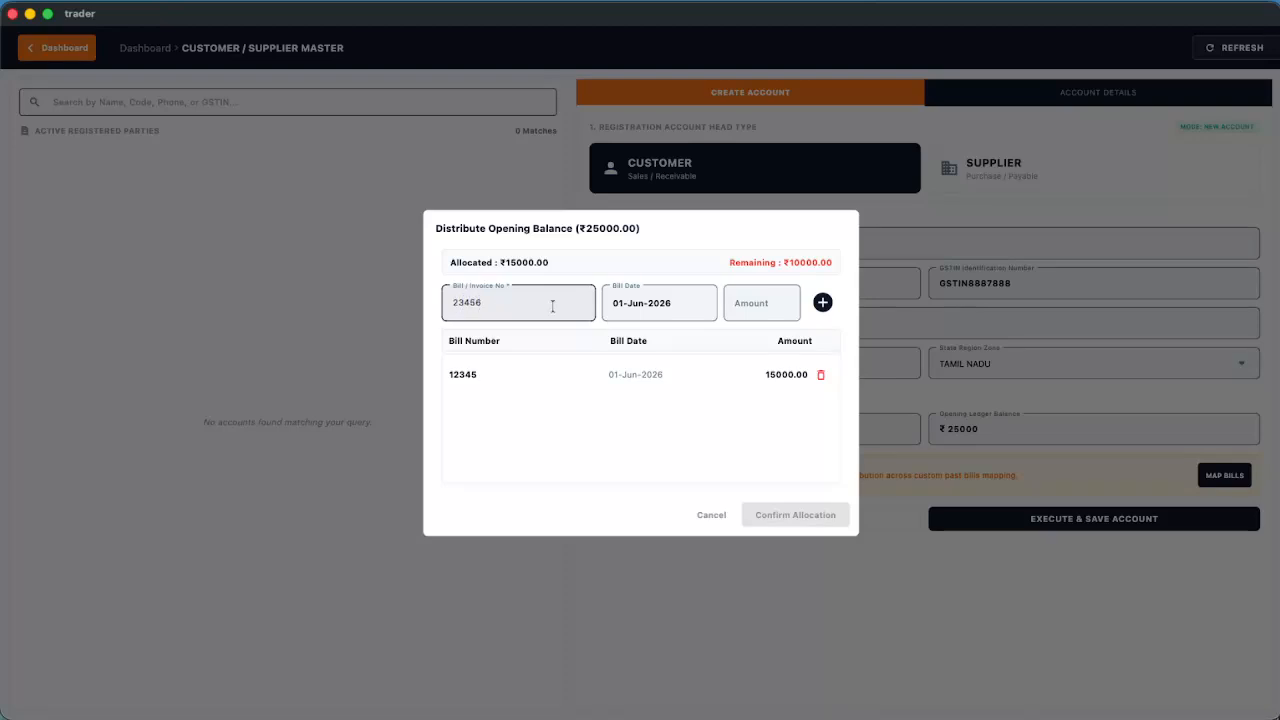
pyautogui.click(672, 302)
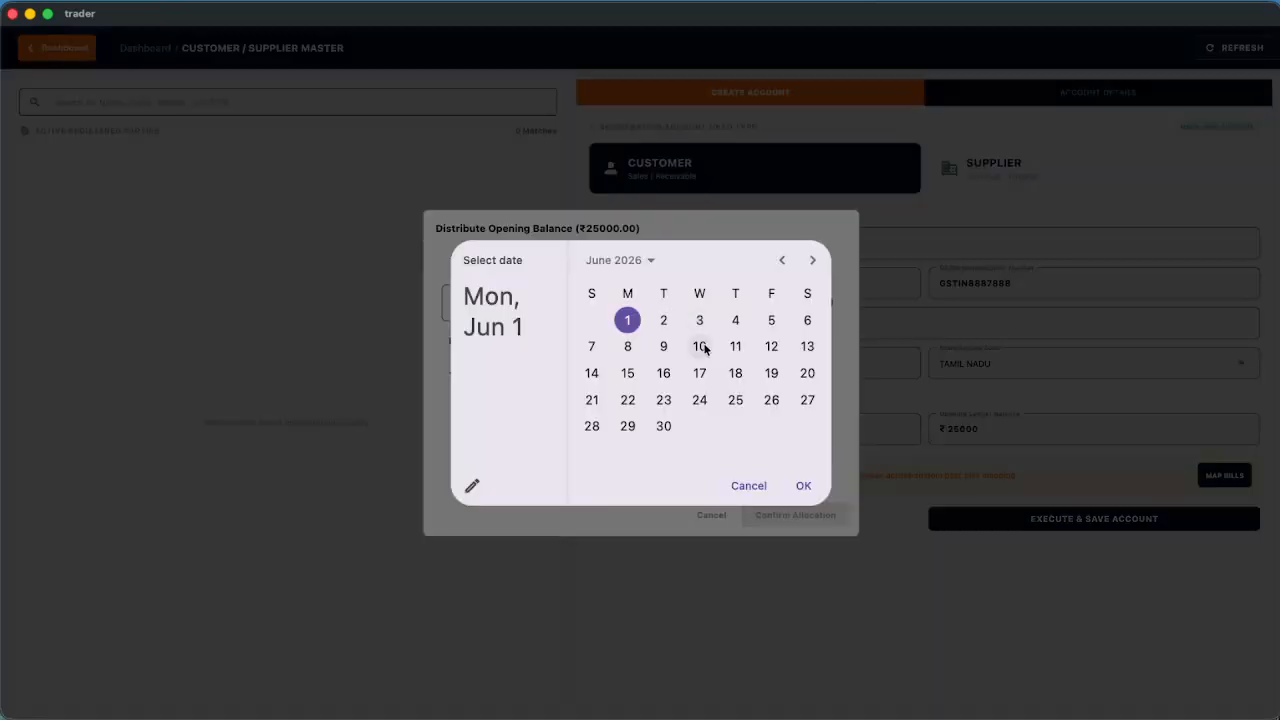
pyautogui.click(700, 346)
pyautogui.click(804, 486)
pyautogui.click(783, 297)
pyautogui.write('10000')
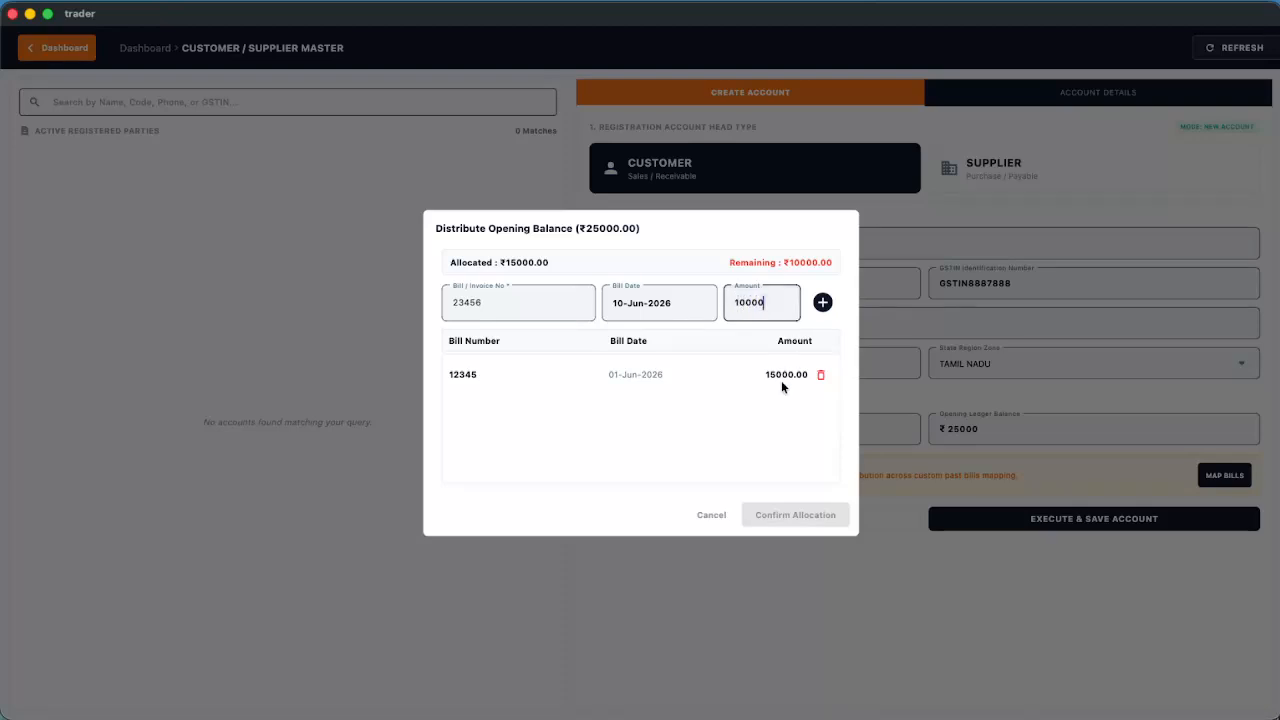
pyautogui.click(822, 302)
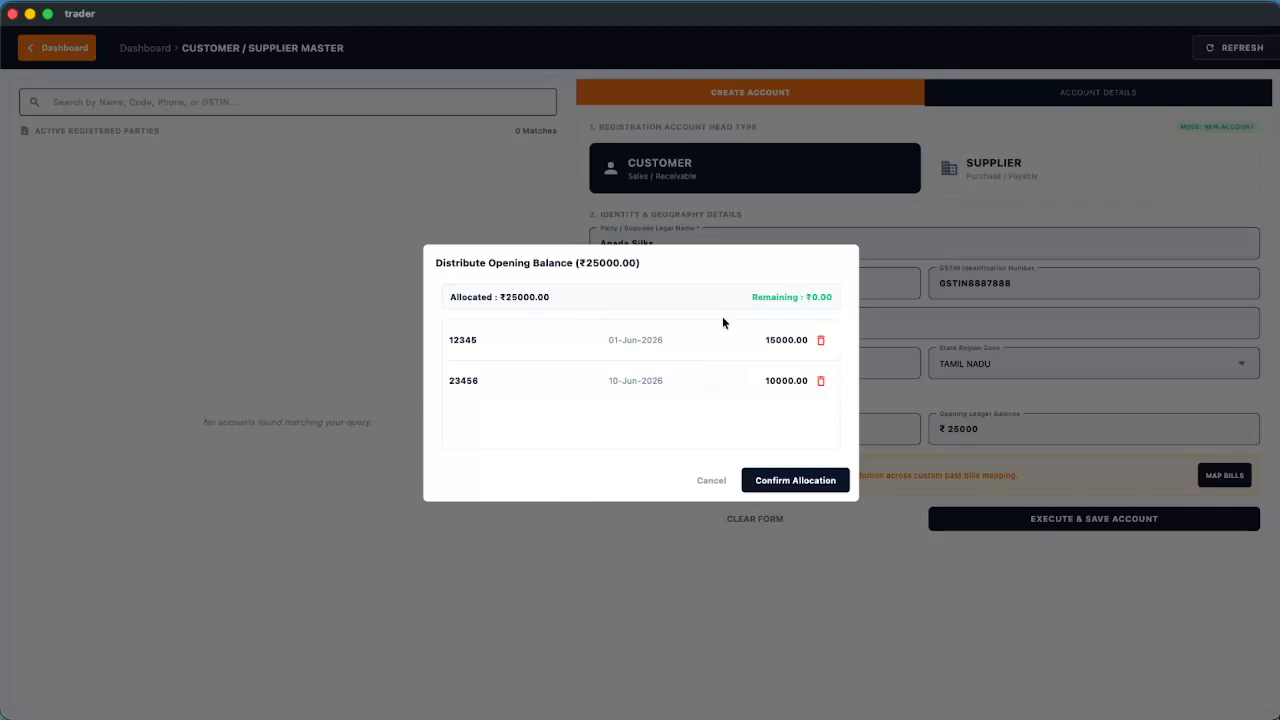
pyautogui.click(795, 484)
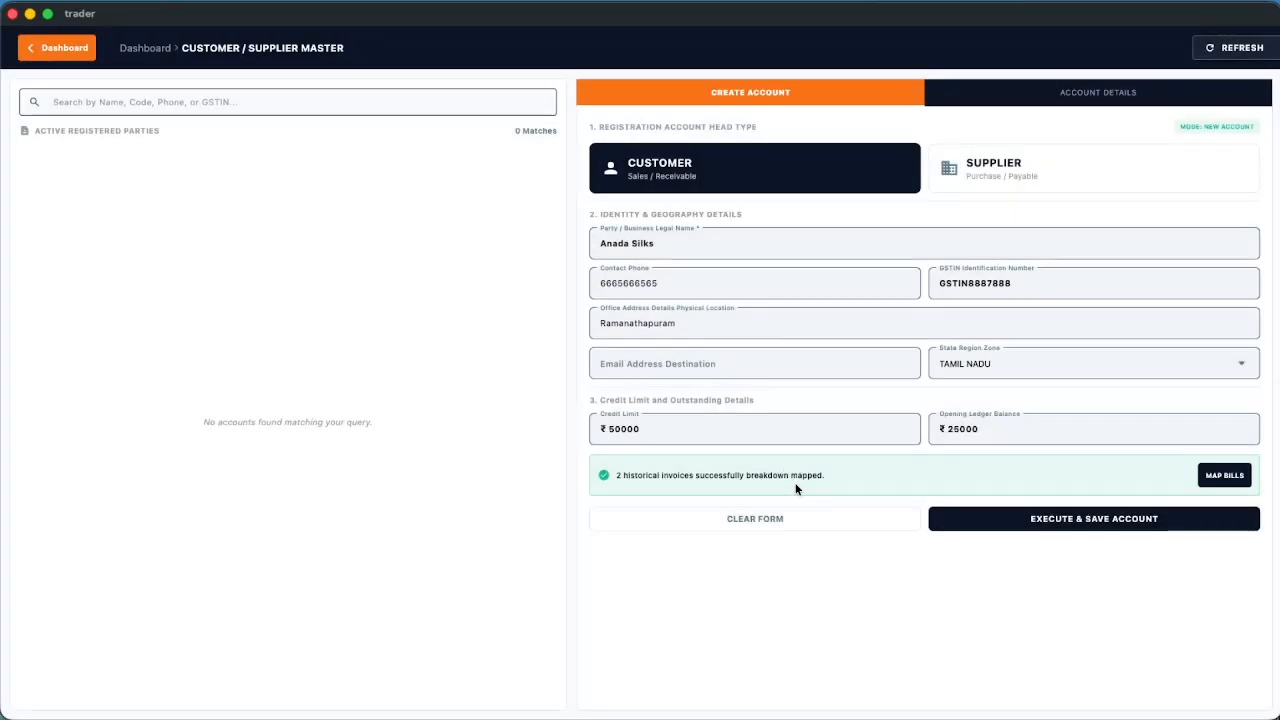
# Save the Anada Silks customer account, review its saved record, and check the ₹25000 due on the dashboard
pyautogui.click(1077, 520)
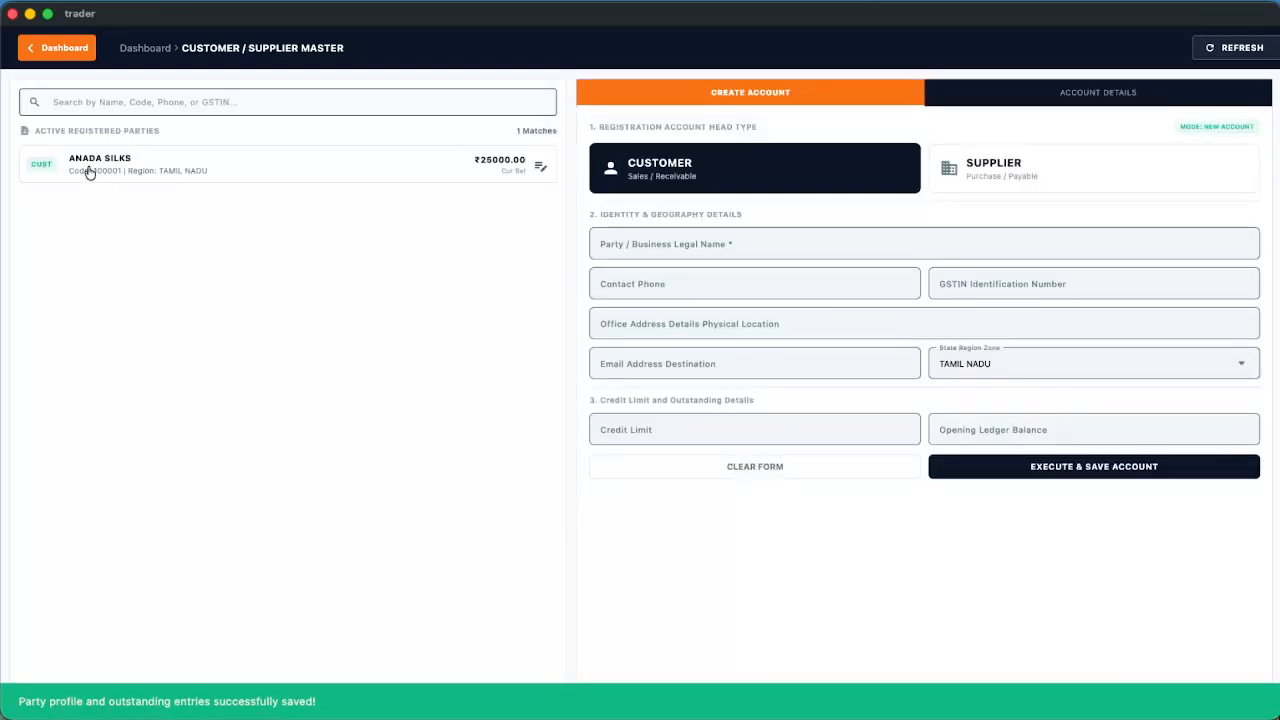
pyautogui.click(538, 166)
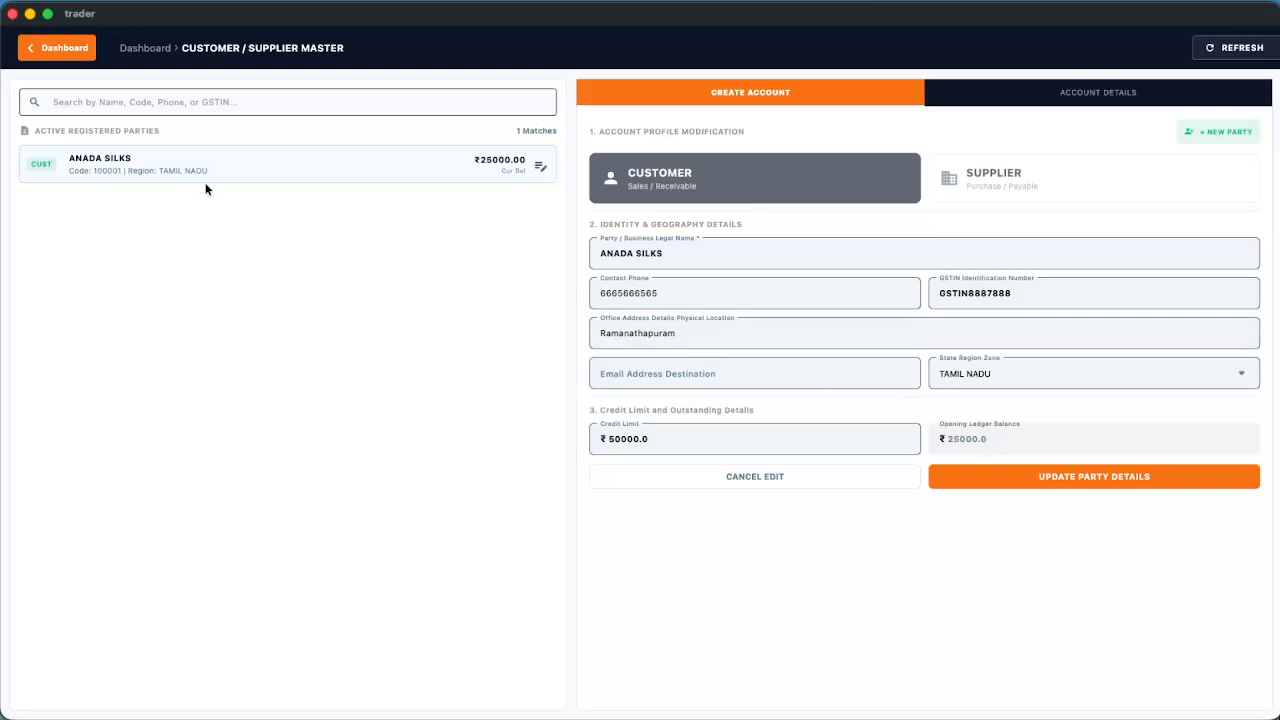
pyautogui.click(54, 54)
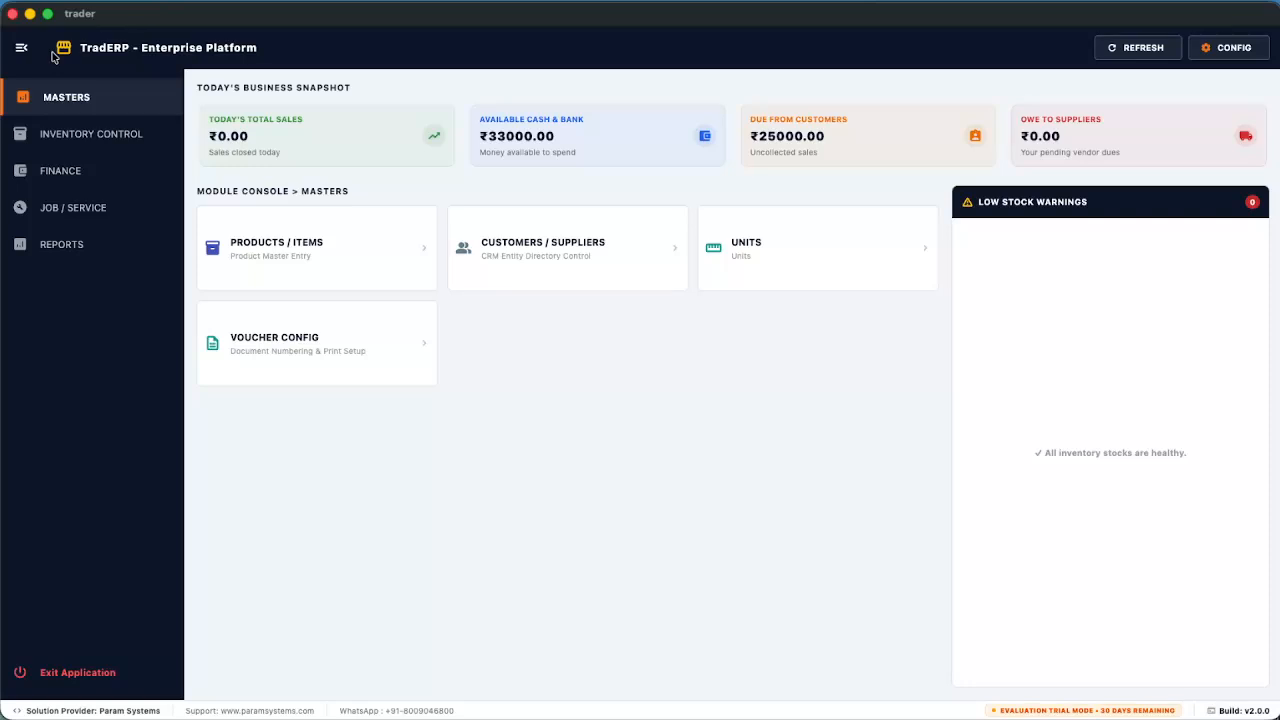
pyautogui.click(55, 175)
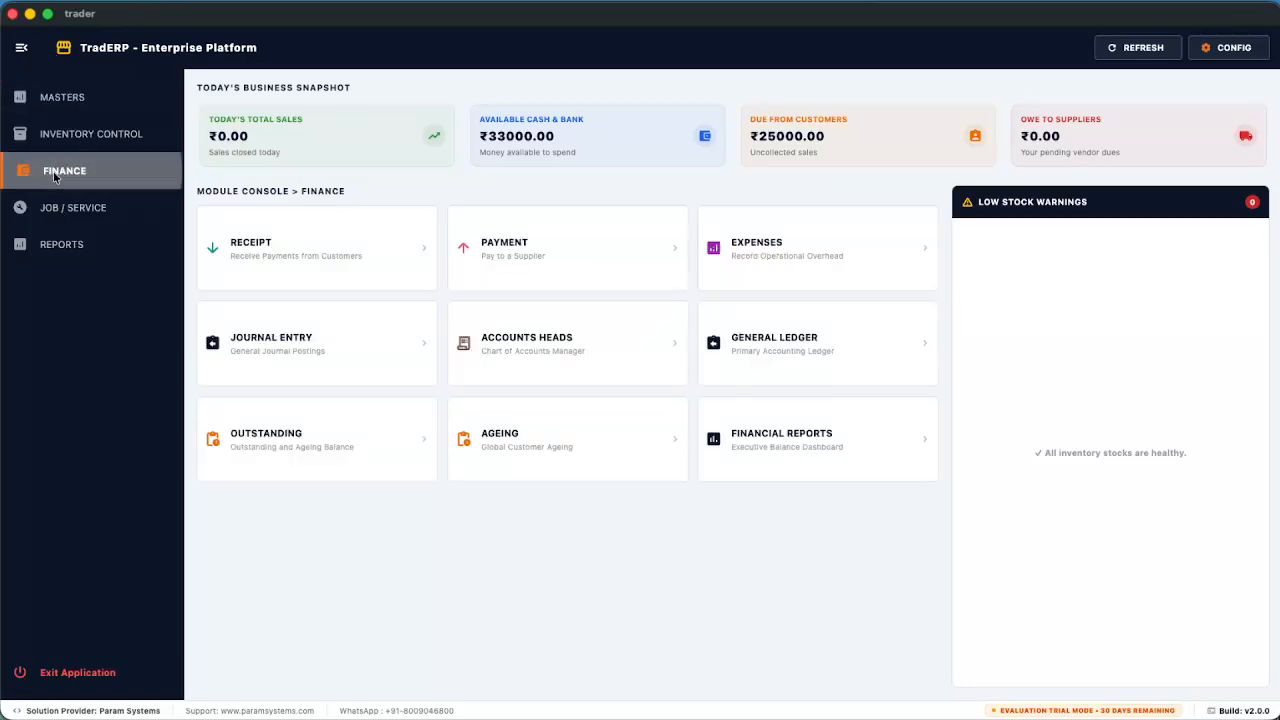
# Review the Trial Balance, Profit & Loss and Balance Sheet reports, then return to the Finance console
pyautogui.click(773, 438)
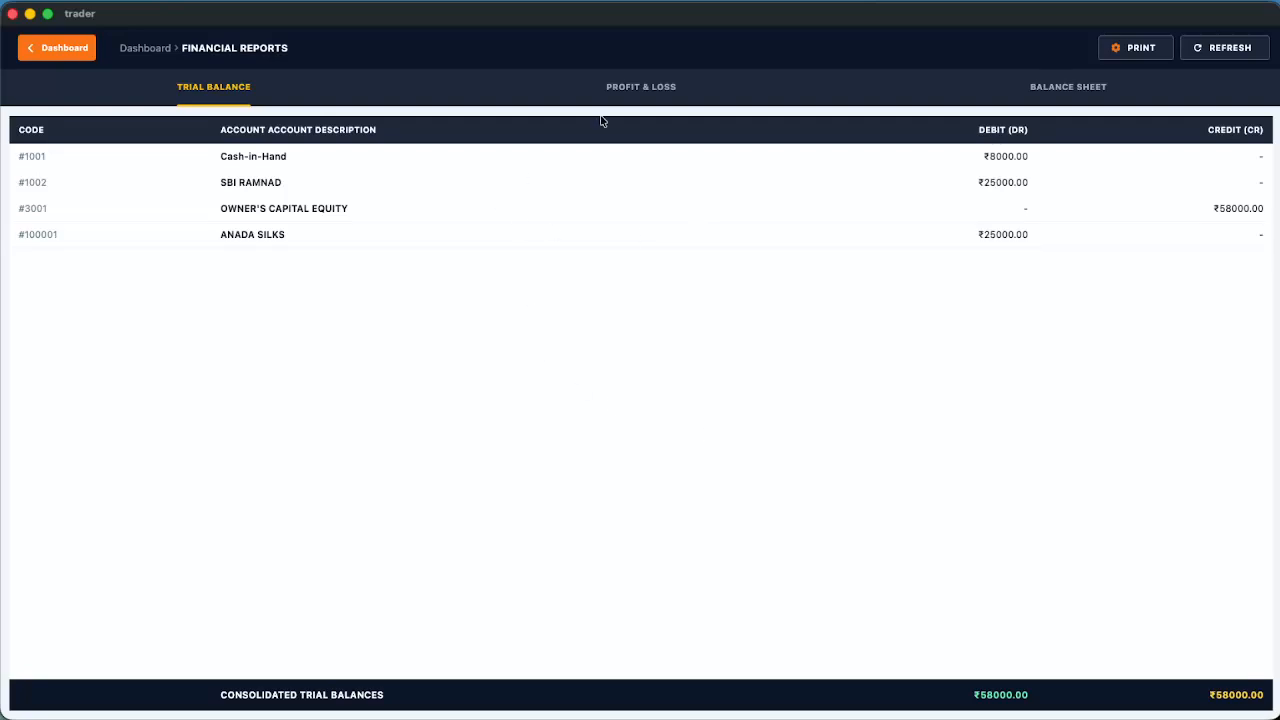
pyautogui.click(621, 100)
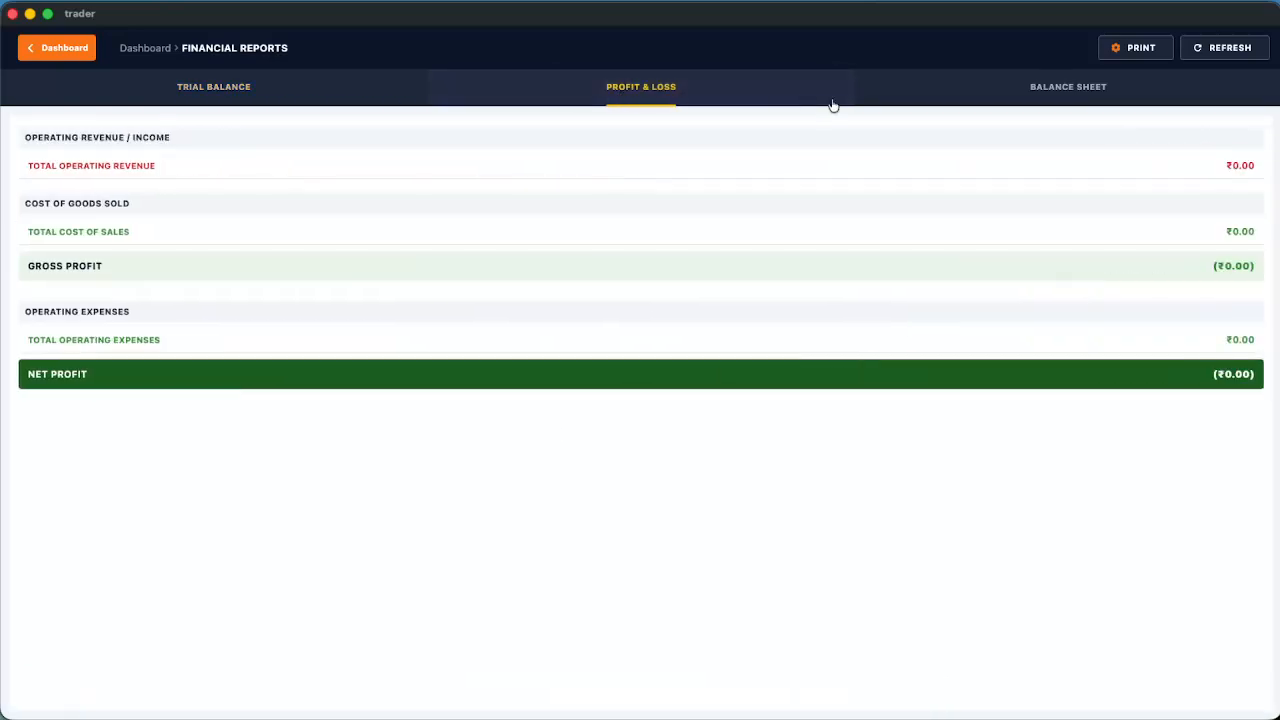
pyautogui.click(1041, 100)
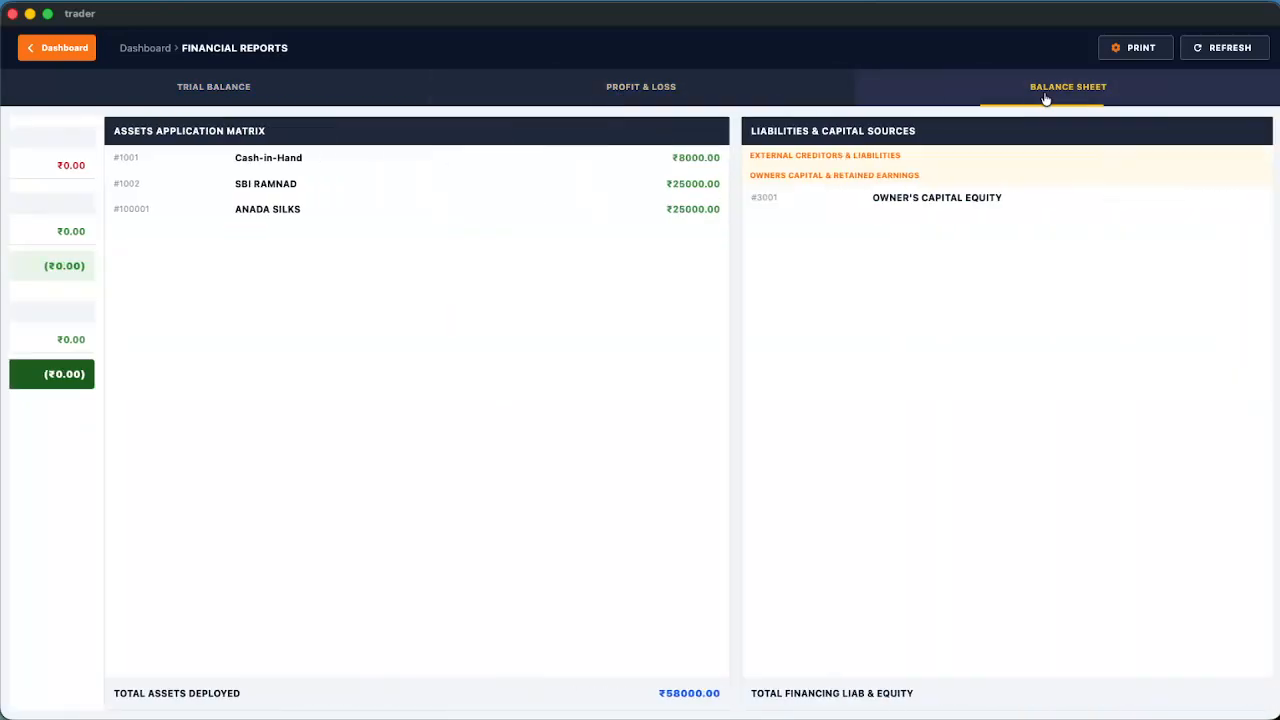
pyautogui.click(210, 97)
pyautogui.click(60, 50)
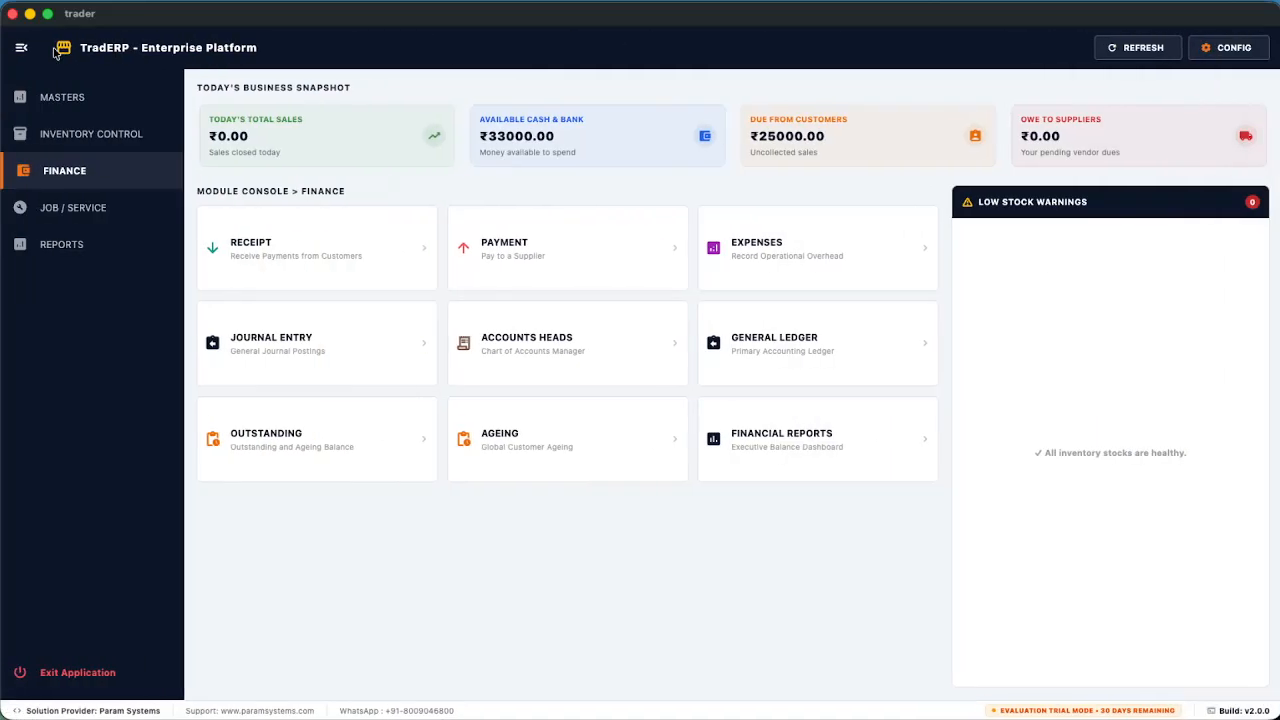